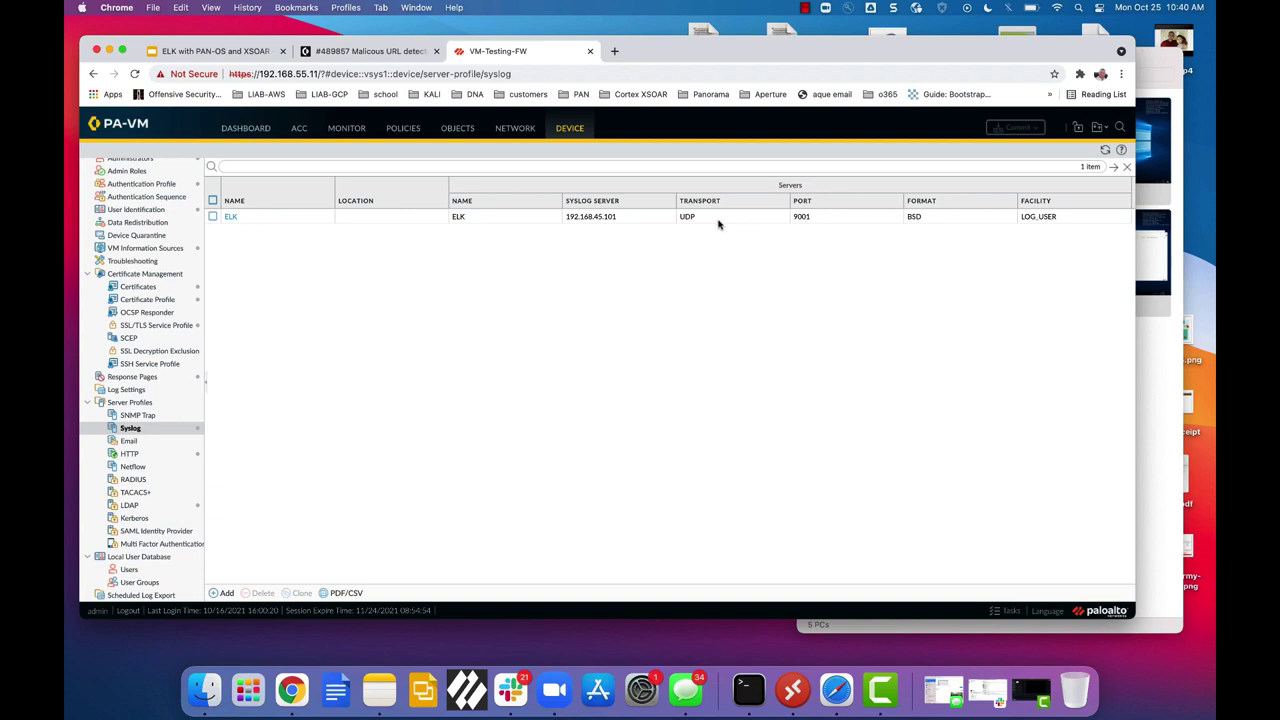
Inspect the Log_to_ELK_Only log forwarding profile and its traffic match list, closing both without changes.
{"action": "left_click", "coordinate": [458, 128]}
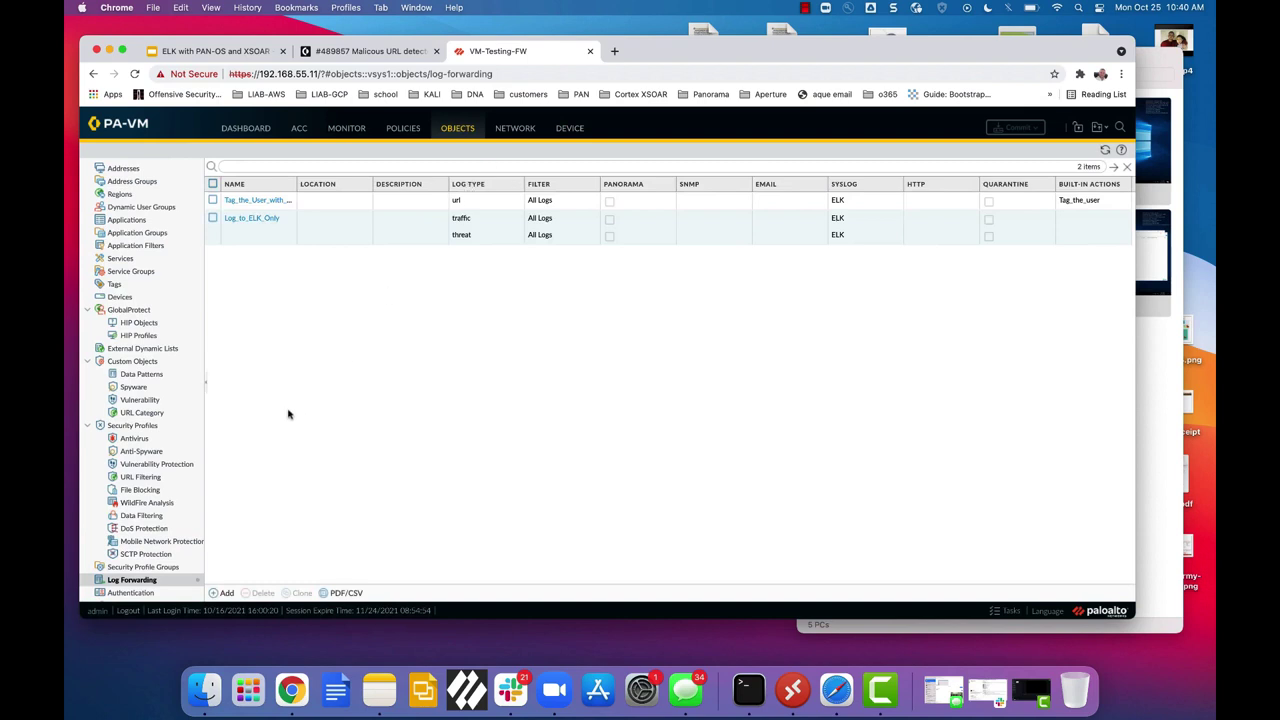
{"action": "left_click", "coordinate": [250, 218]}
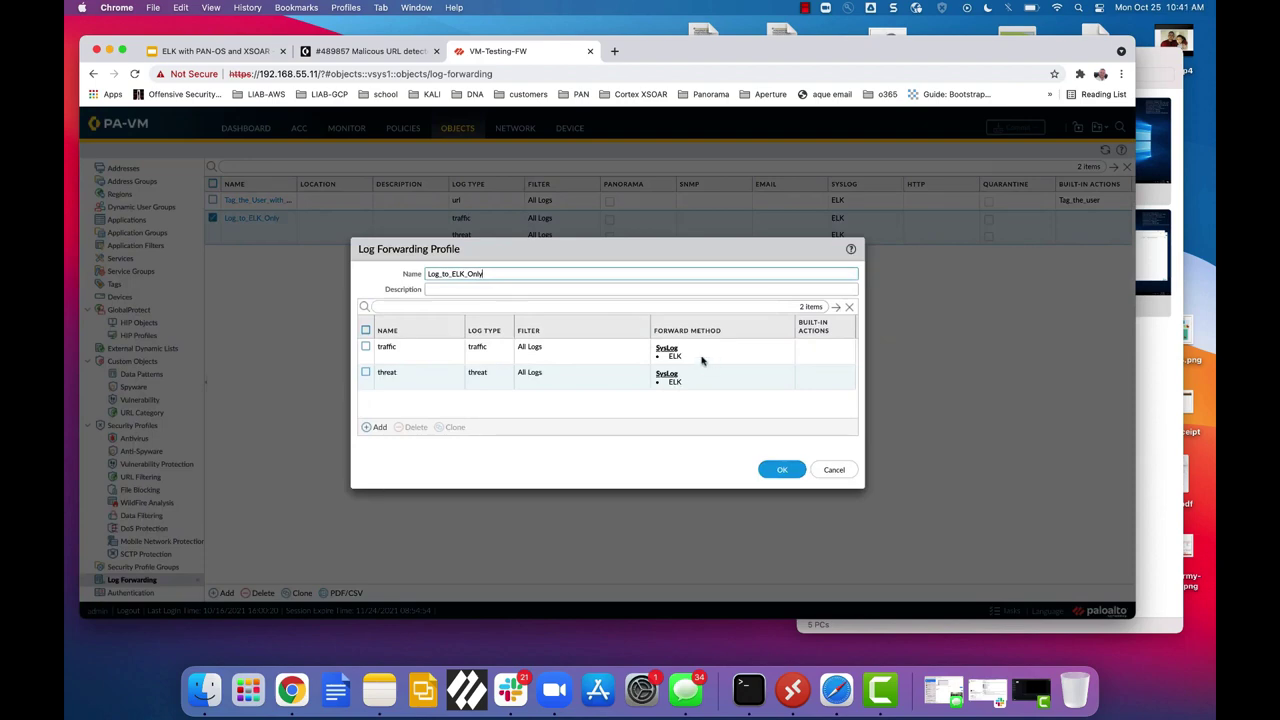
{"action": "left_click", "coordinate": [386, 347]}
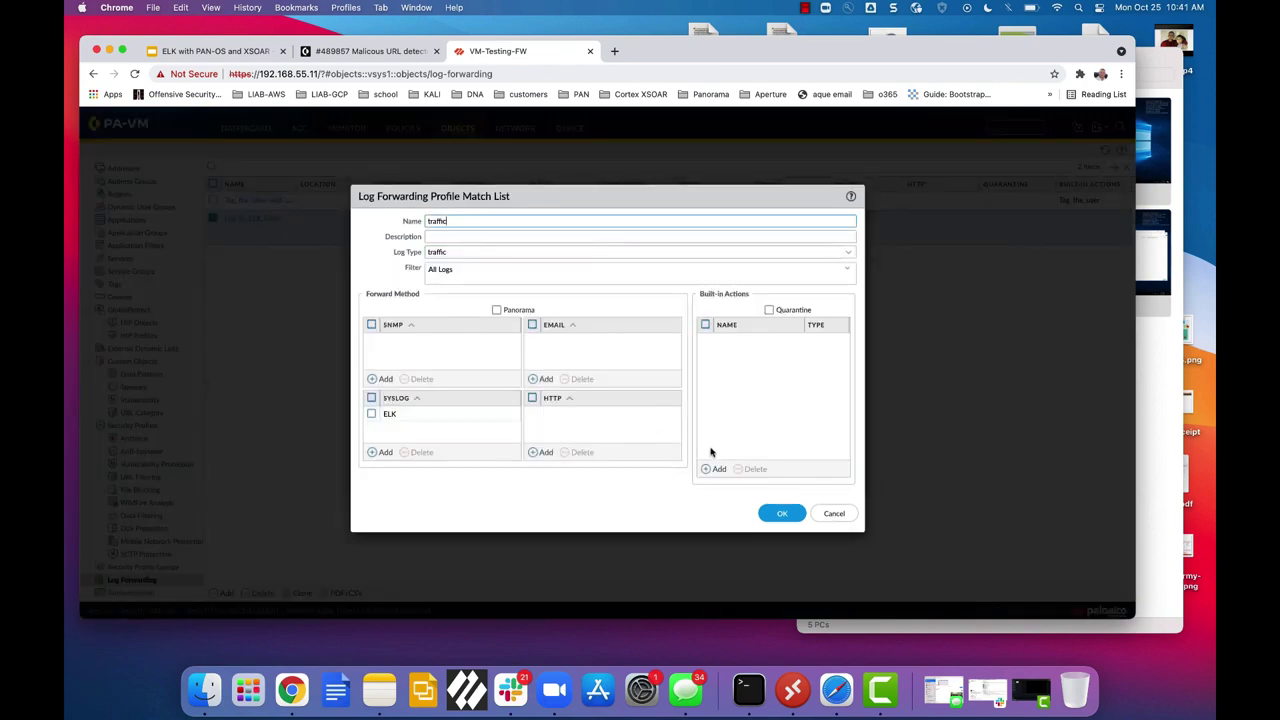
{"action": "left_click", "coordinate": [838, 514]}
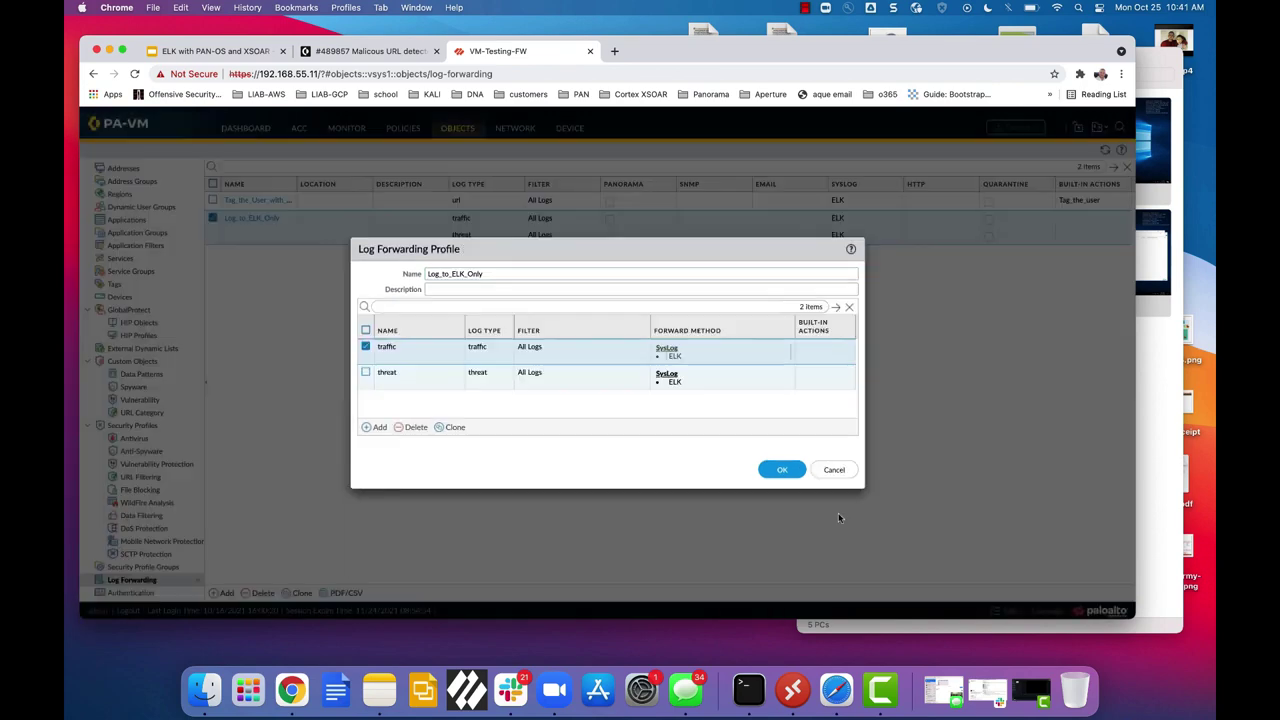
{"action": "left_click", "coordinate": [833, 469]}
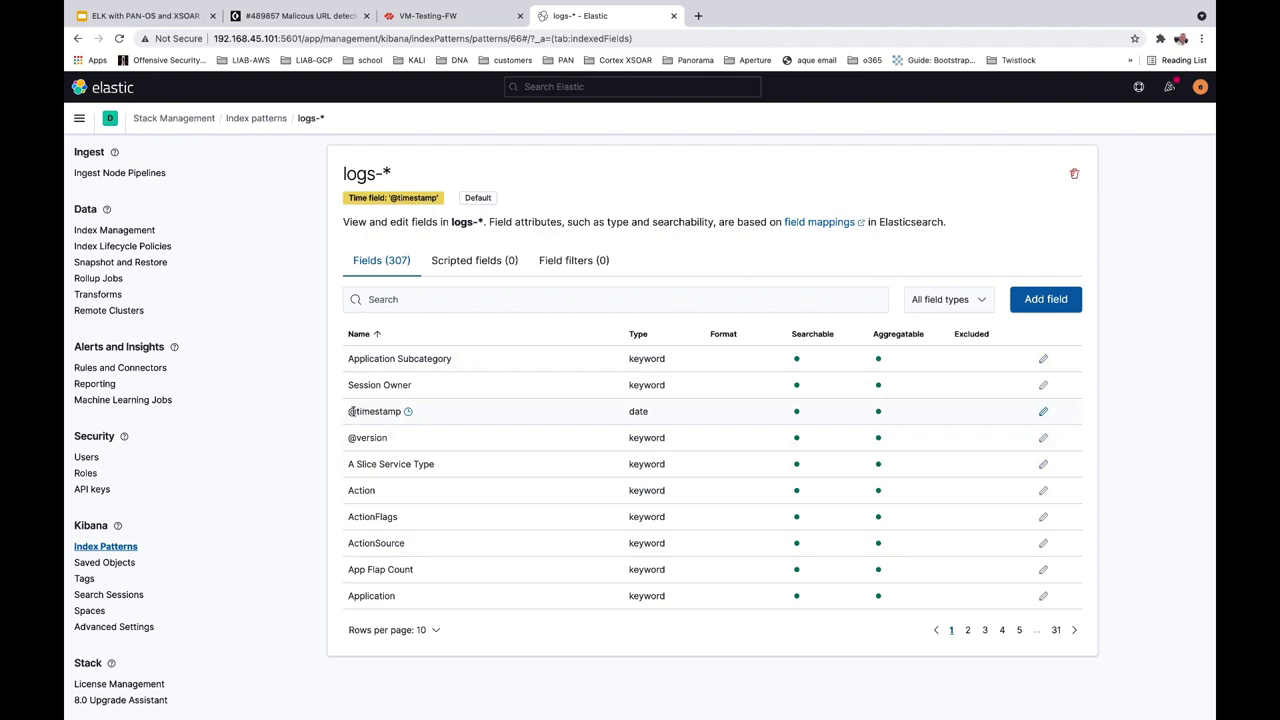
From the logs-* index pattern page, go to the Observability Logs stream and set its time range to This year.
{"action": "left_click_drag", "start_coordinate": [350, 411], "coordinate": [401, 412]}
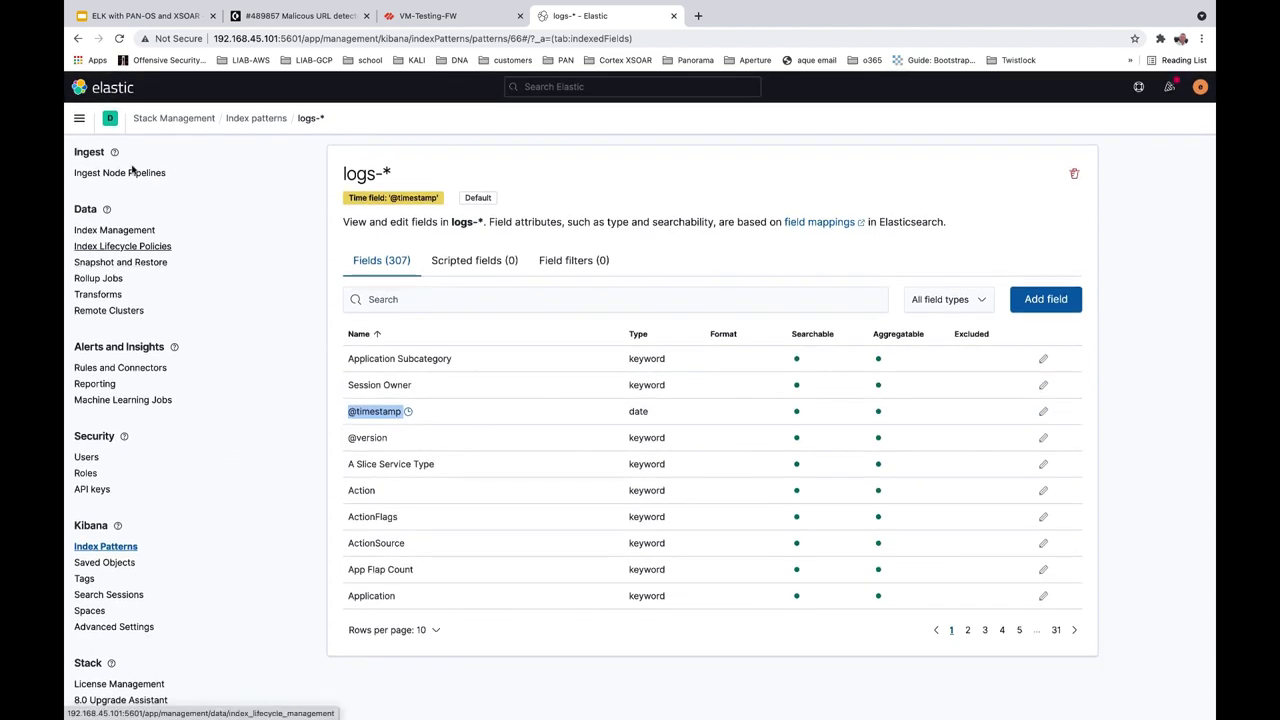
{"action": "left_click", "coordinate": [79, 122]}
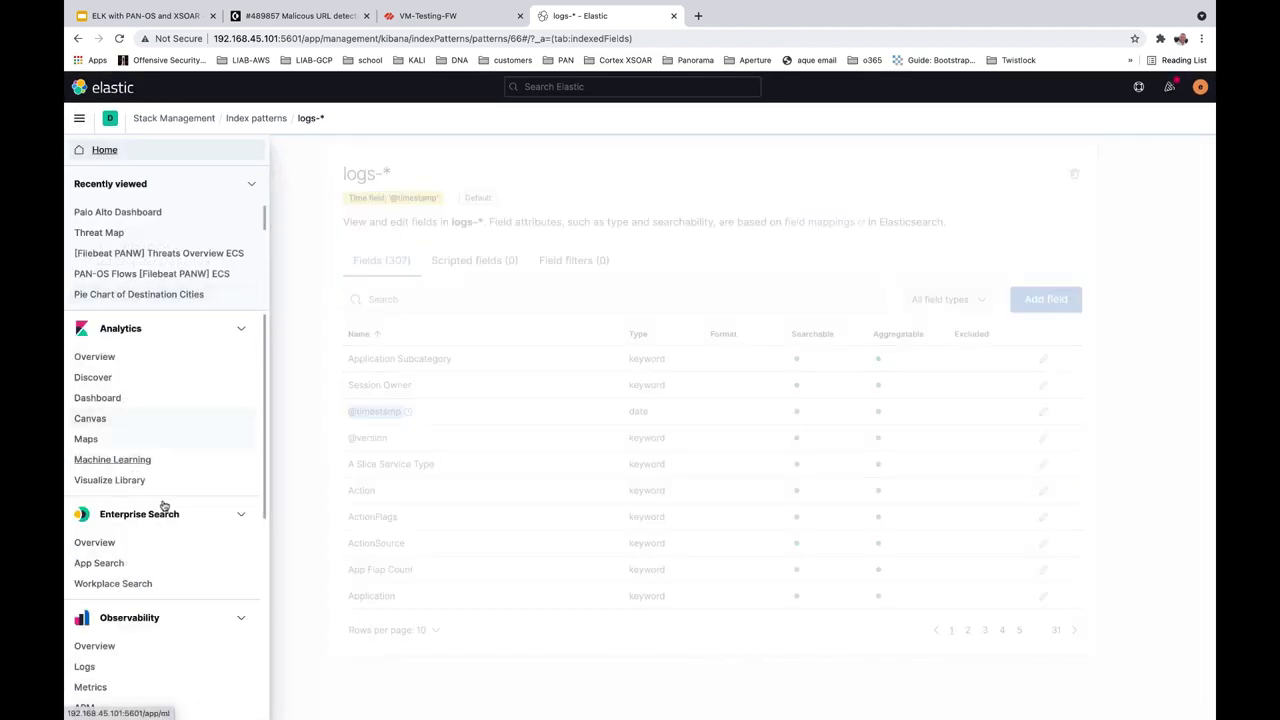
{"action": "scroll", "coordinate": [160, 530], "scroll_direction": "down", "scroll_amount": 2}
{"action": "left_click", "coordinate": [84, 553]}
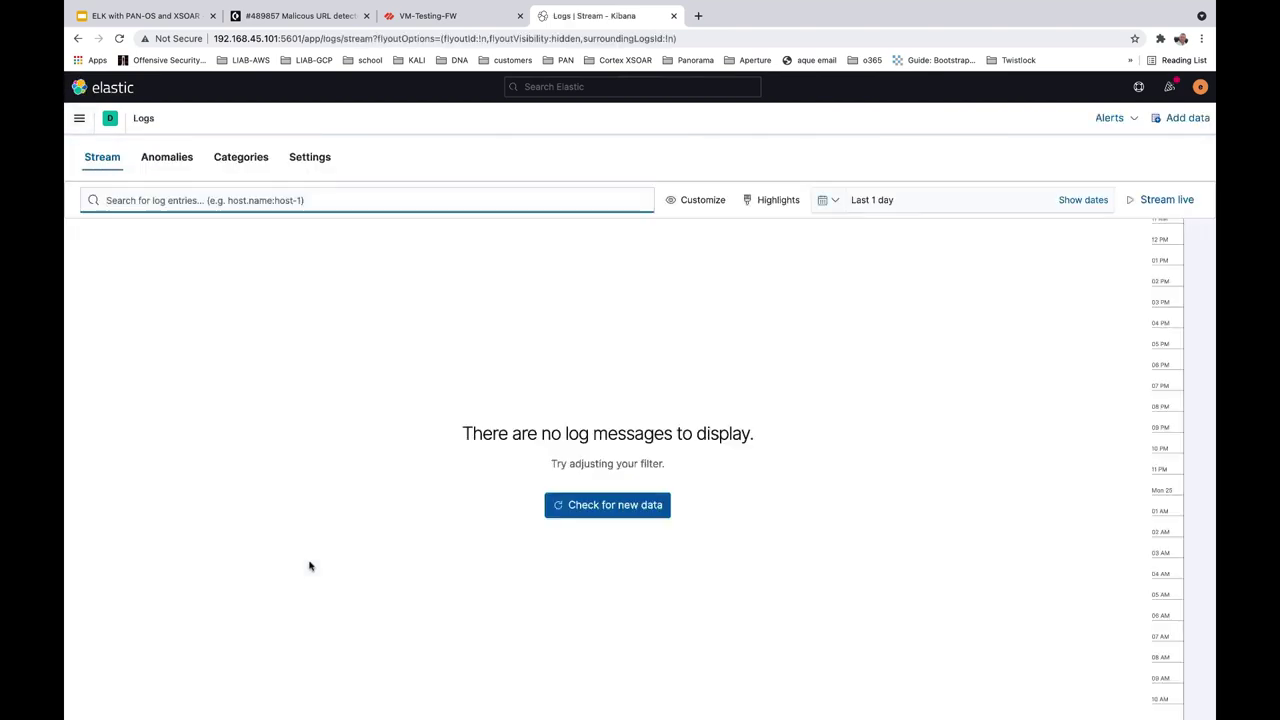
{"action": "left_click", "coordinate": [551, 514]}
{"action": "left_click", "coordinate": [1083, 200]}
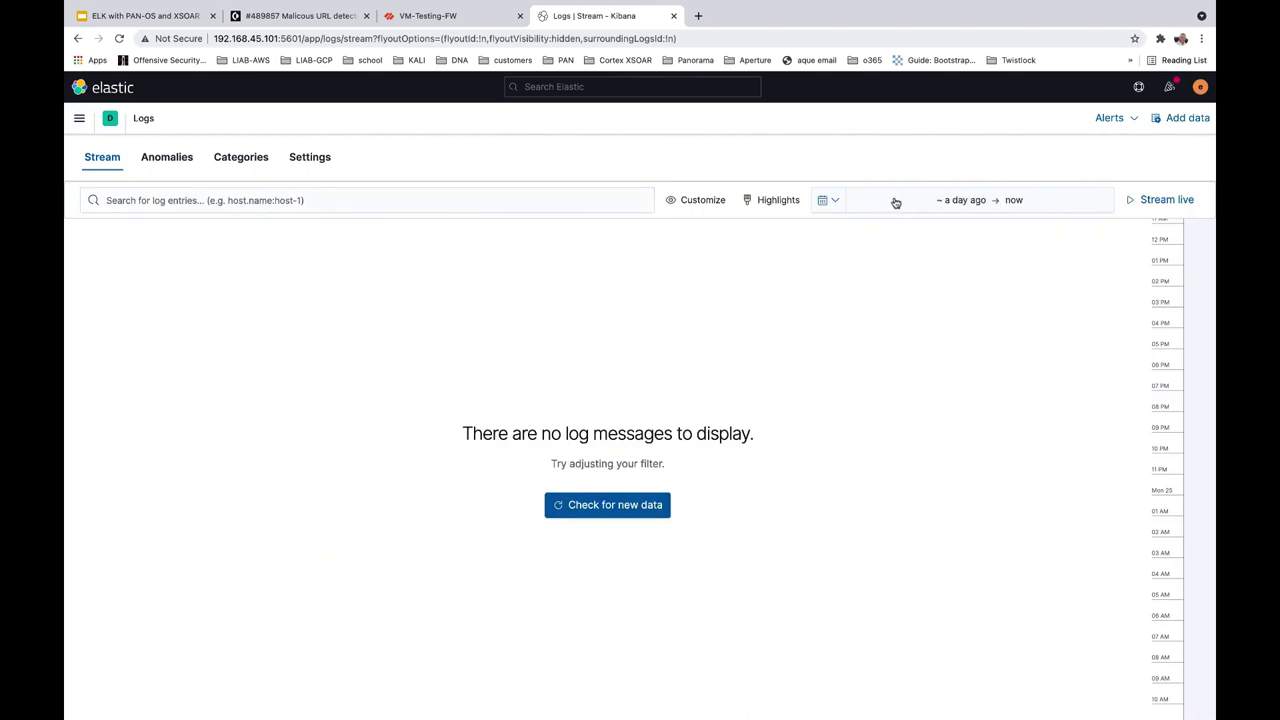
{"action": "left_click", "coordinate": [827, 201]}
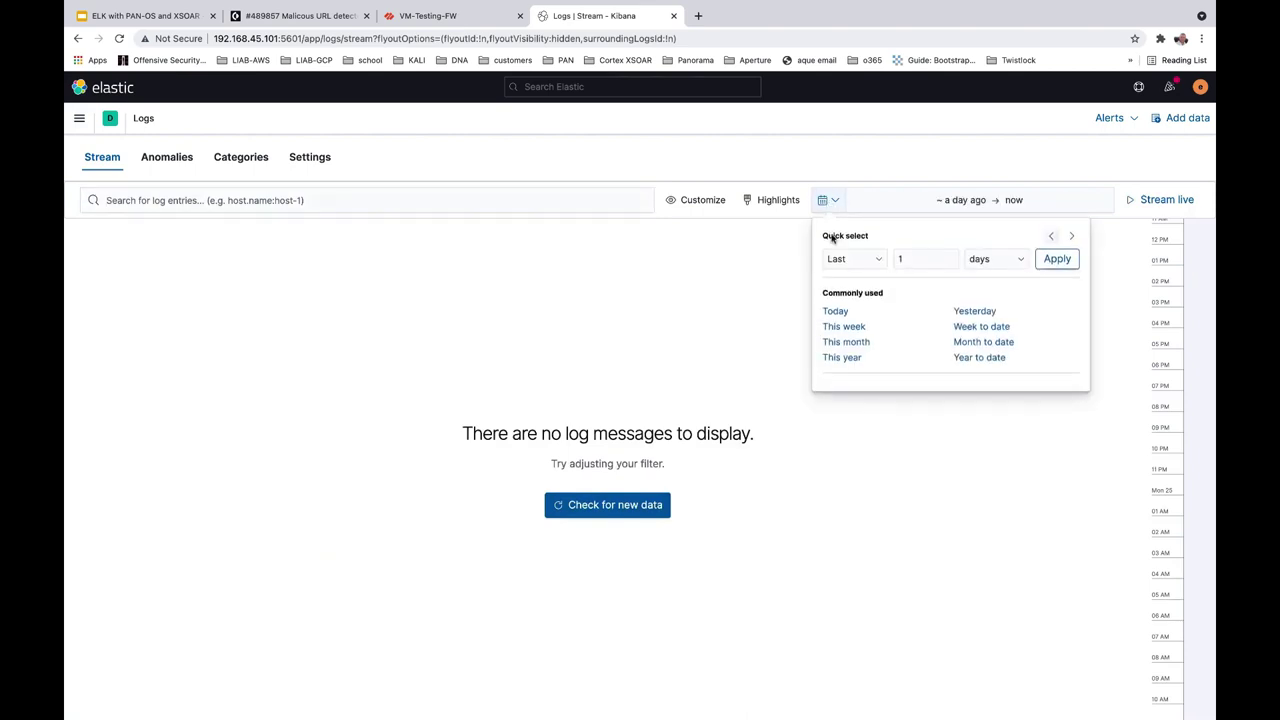
{"action": "left_click", "coordinate": [850, 359]}
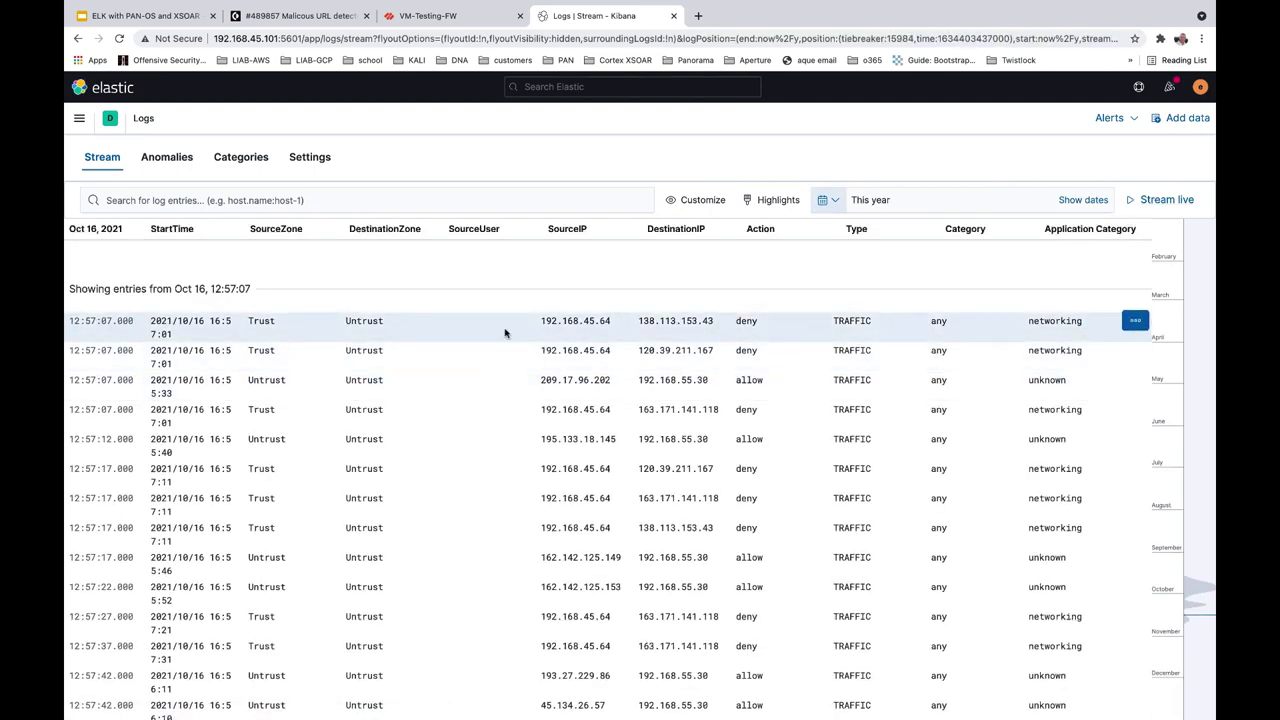
Add DestinationIPGeo.country_name as a new log column in the Logs settings.
{"action": "left_click", "coordinate": [322, 168]}
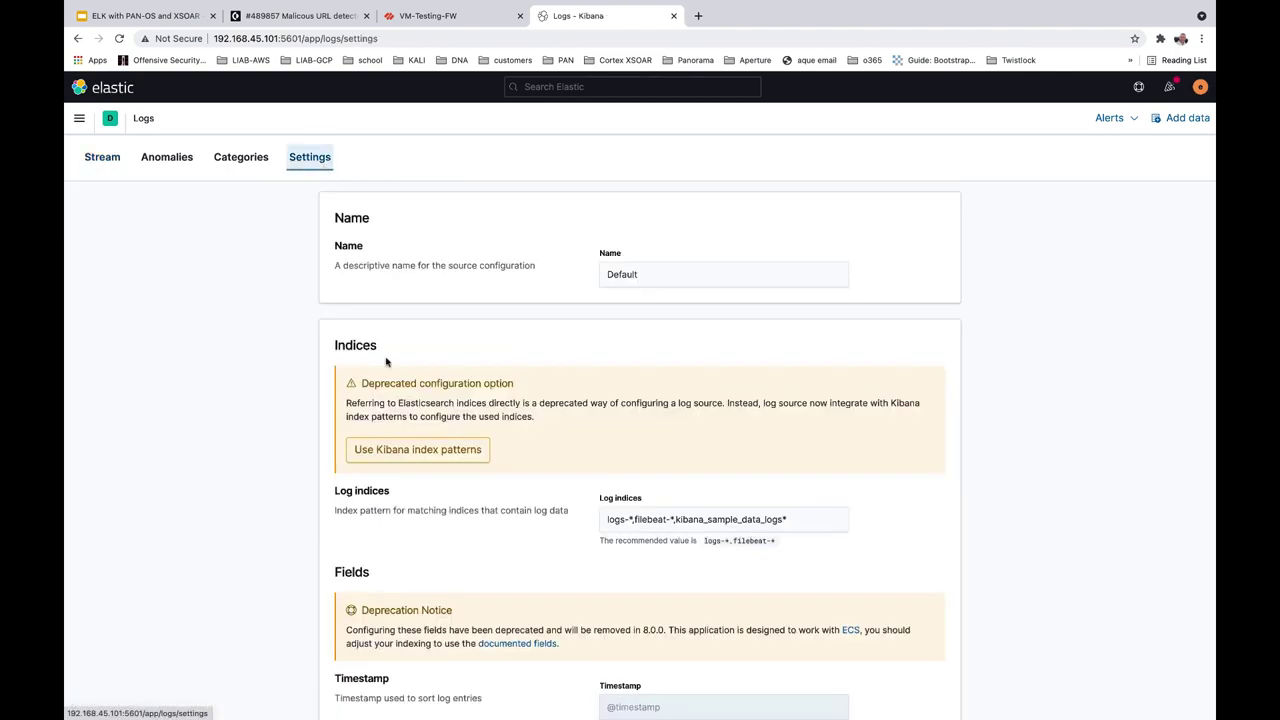
{"action": "scroll", "coordinate": [320, 421], "scroll_direction": "down", "scroll_amount": 3}
{"action": "scroll", "coordinate": [320, 421], "scroll_direction": "down", "scroll_amount": 5}
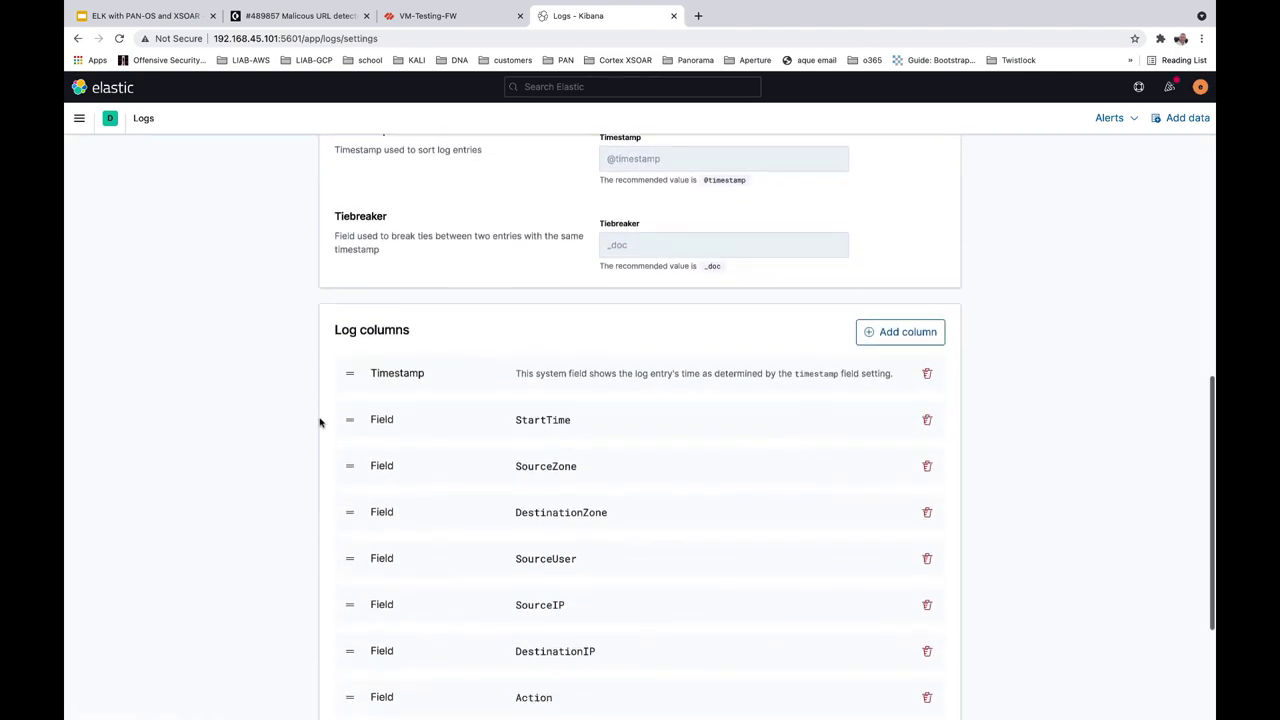
{"action": "scroll", "coordinate": [320, 421], "scroll_direction": "down", "scroll_amount": 2}
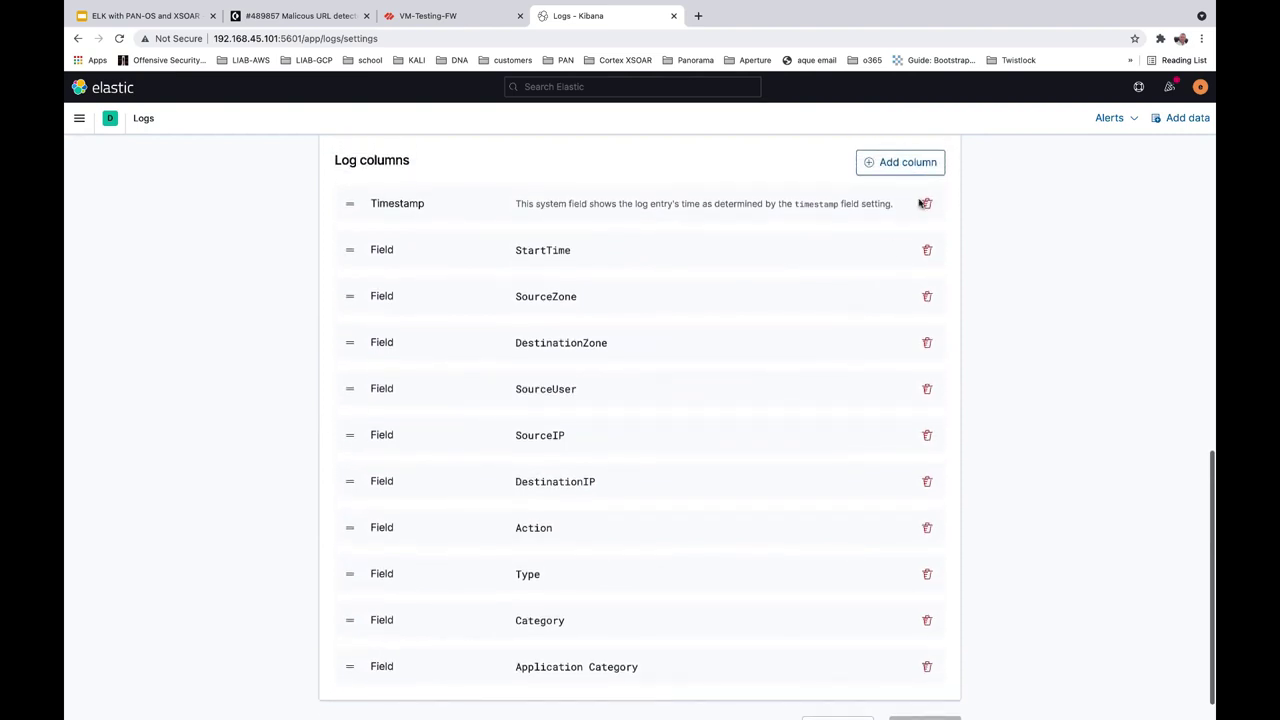
{"action": "left_click", "coordinate": [900, 162]}
{"action": "scroll", "coordinate": [798, 415], "scroll_direction": "down", "scroll_amount": 4}
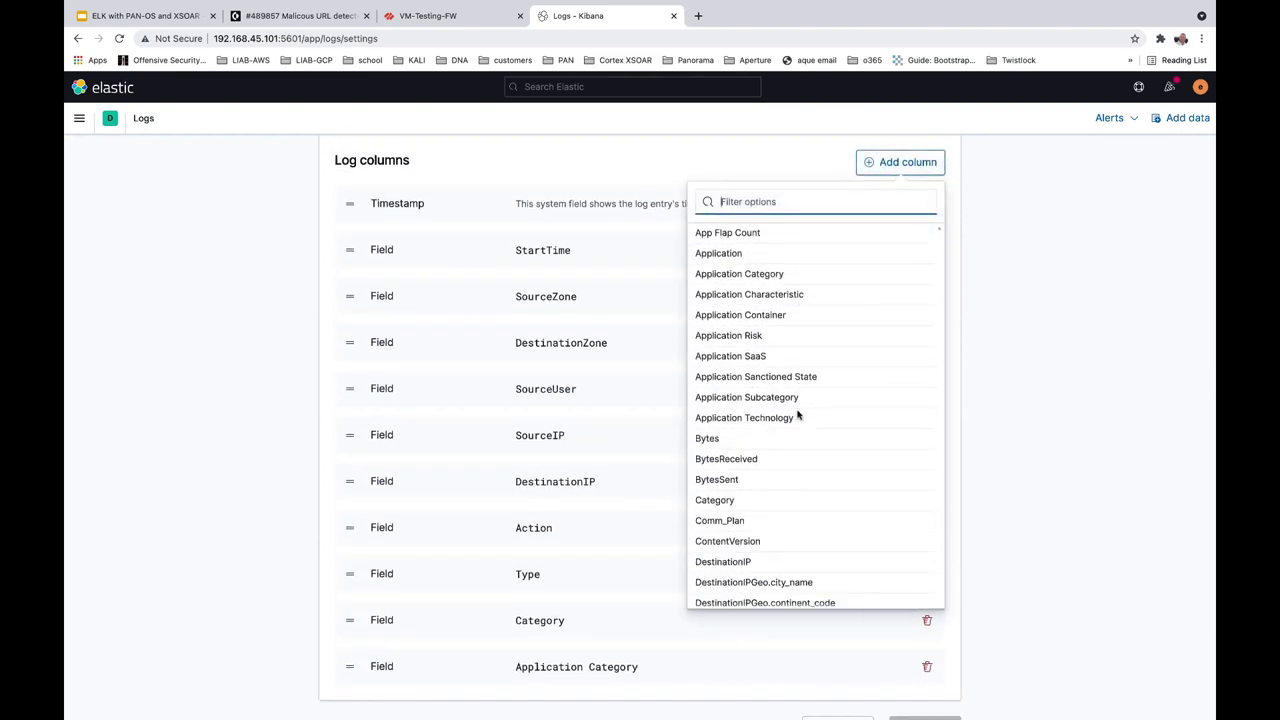
{"action": "scroll", "coordinate": [798, 415], "scroll_direction": "up", "scroll_amount": 1}
{"action": "scroll", "coordinate": [798, 415], "scroll_direction": "down", "scroll_amount": 1}
{"action": "scroll", "coordinate": [798, 415], "scroll_direction": "down", "scroll_amount": 3}
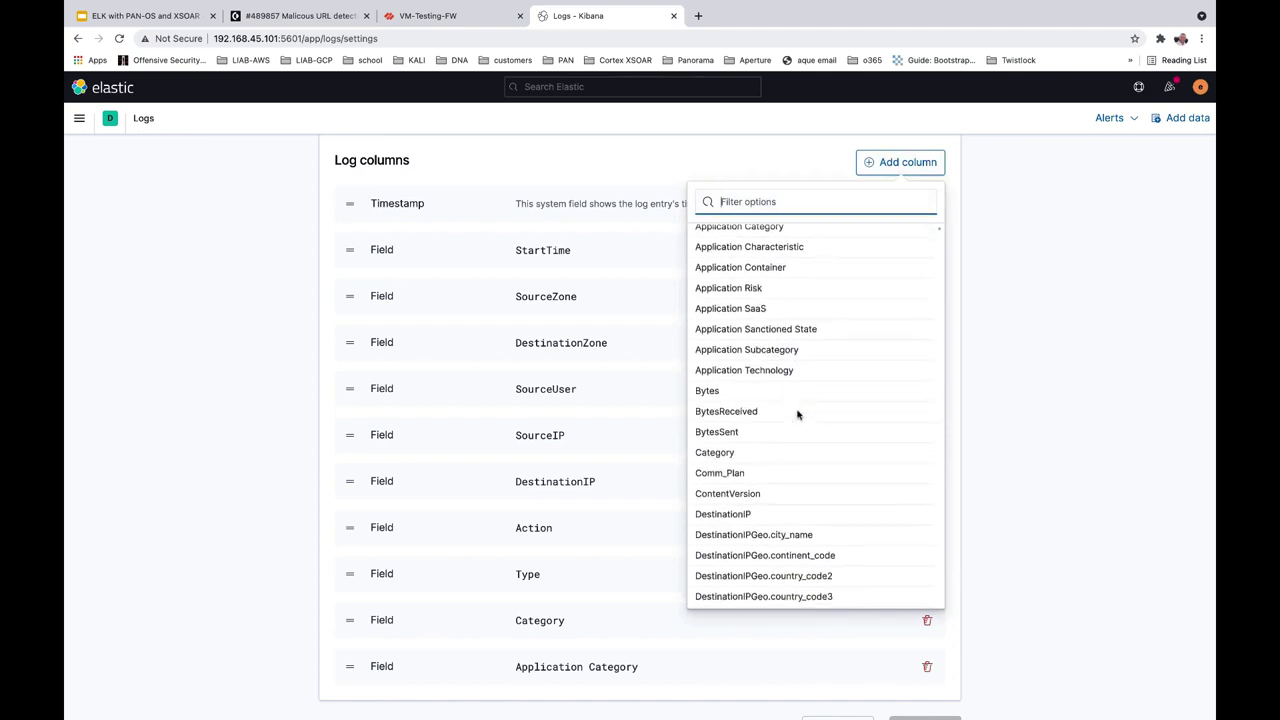
{"action": "scroll", "coordinate": [798, 415], "scroll_direction": "down", "scroll_amount": 5}
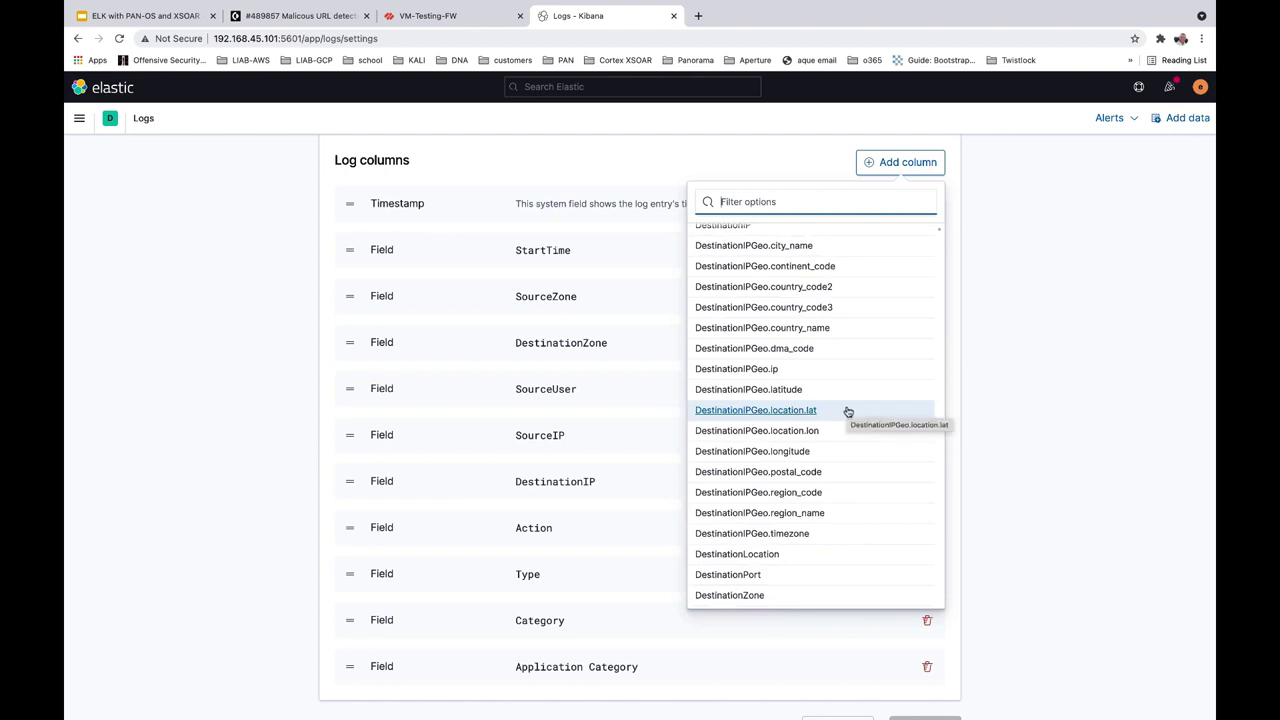
{"action": "scroll", "coordinate": [848, 411], "scroll_direction": "up", "scroll_amount": 1}
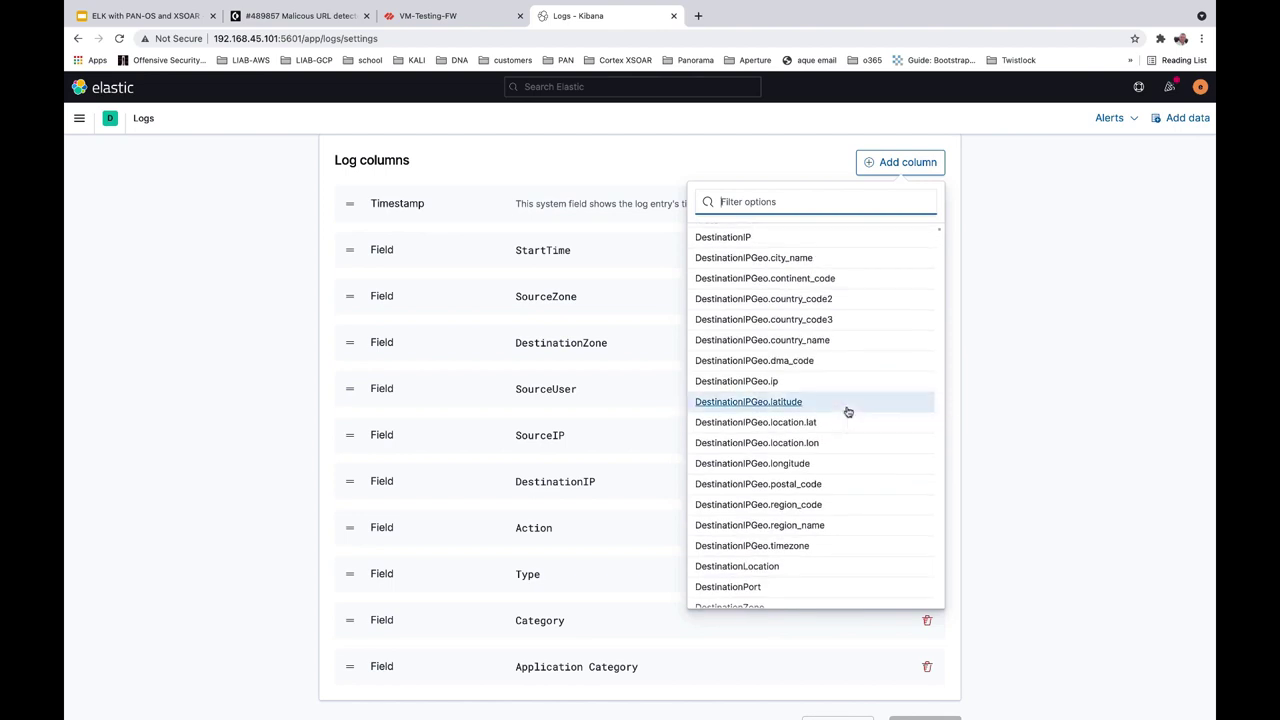
{"action": "left_click", "coordinate": [845, 358]}
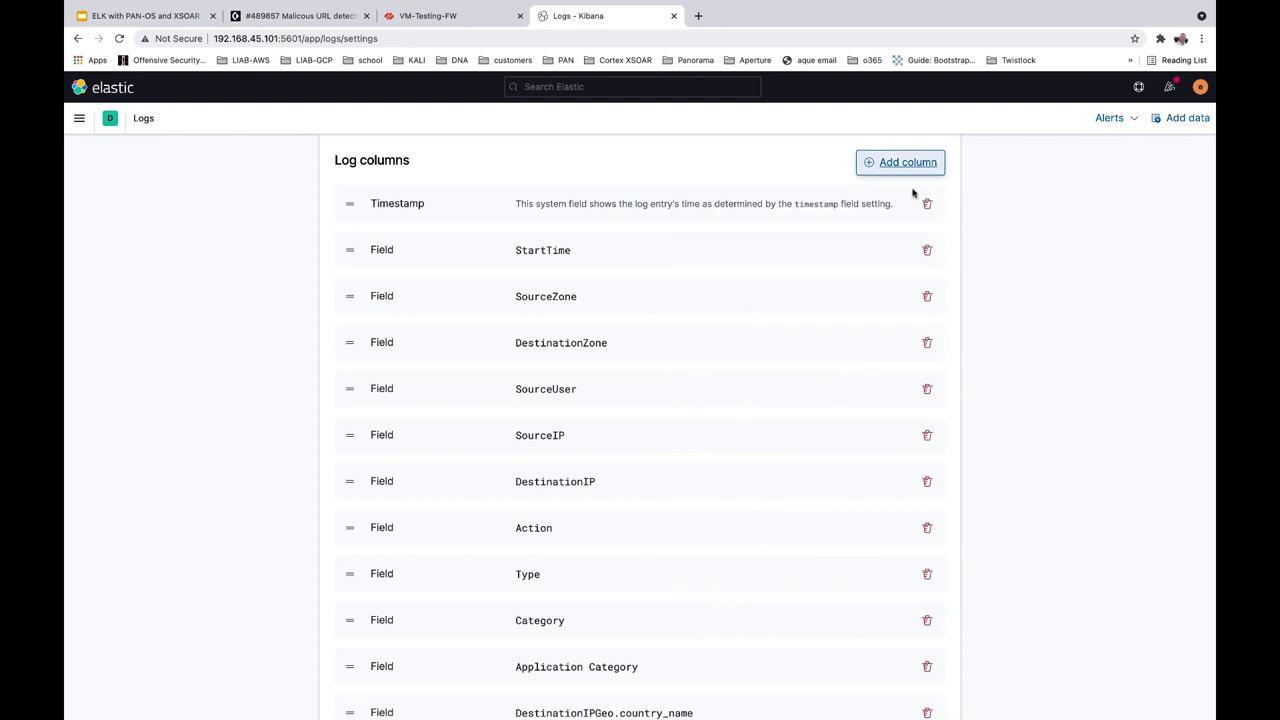
Apply the log column settings and return to the stream to review the entries with the added country column.
{"action": "scroll", "coordinate": [843, 375], "scroll_direction": "down", "scroll_amount": 2}
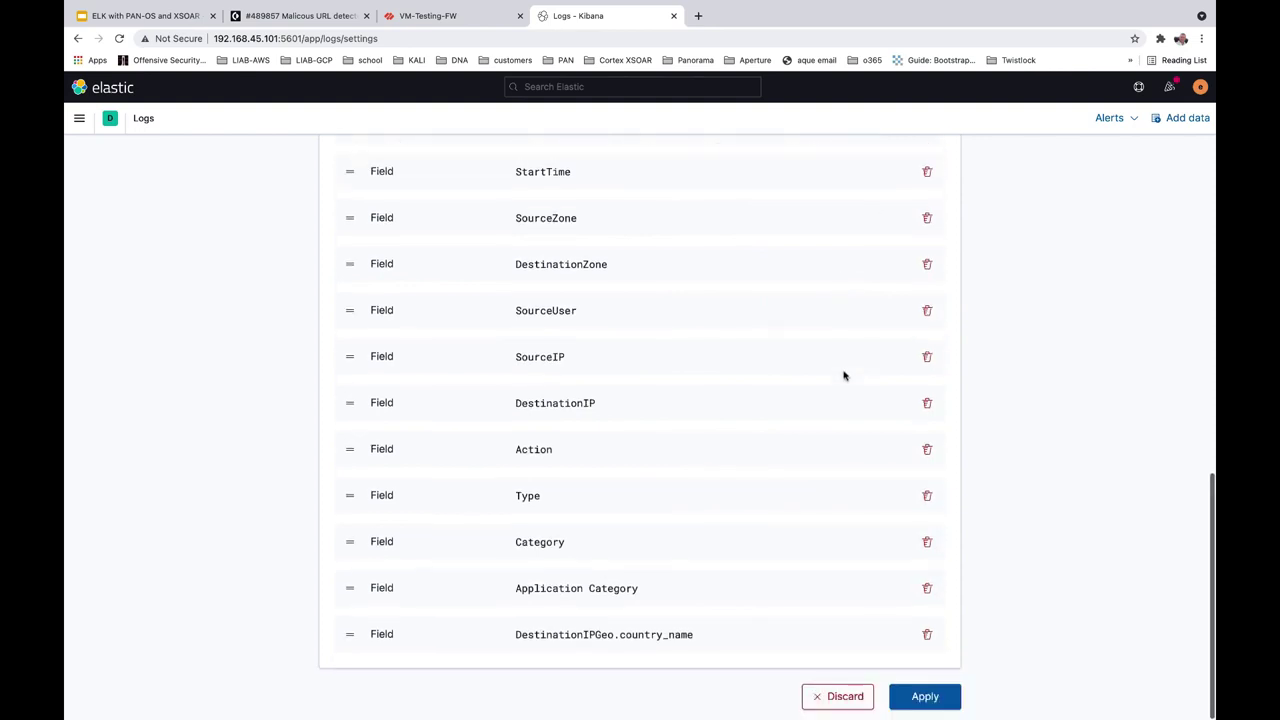
{"action": "left_click", "coordinate": [903, 699]}
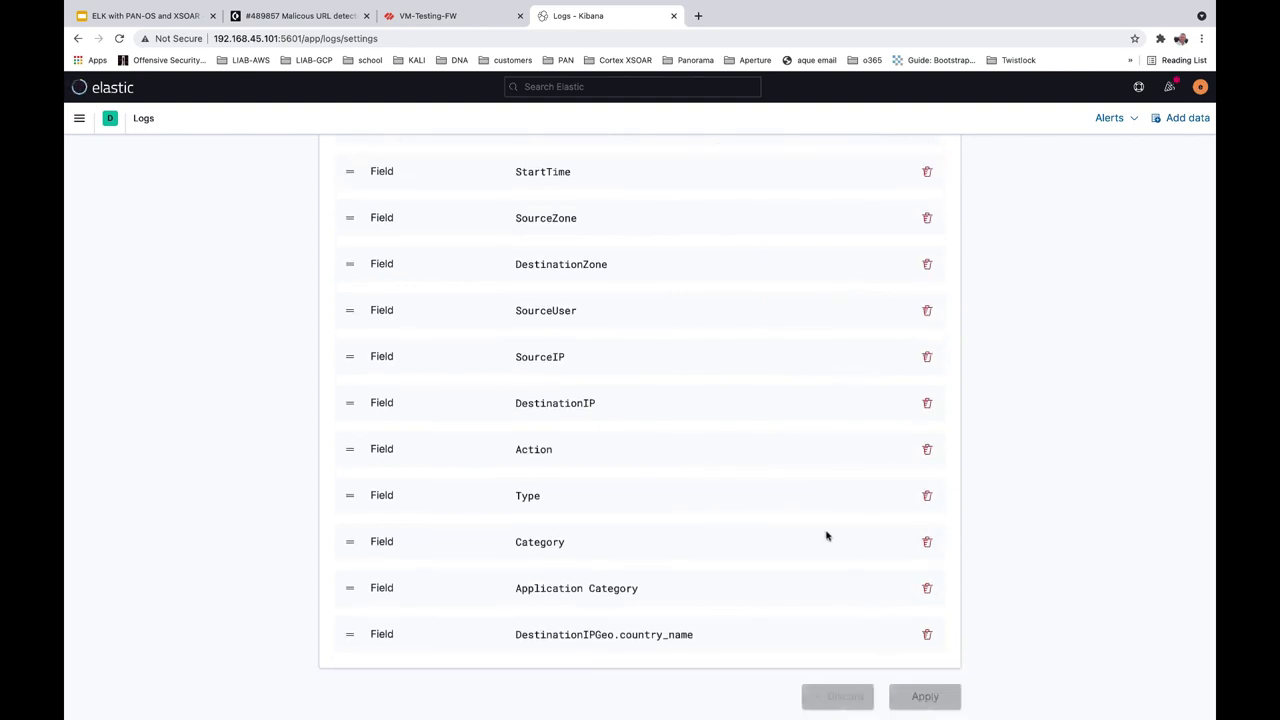
{"action": "scroll", "coordinate": [826, 535], "scroll_direction": "up", "scroll_amount": 10}
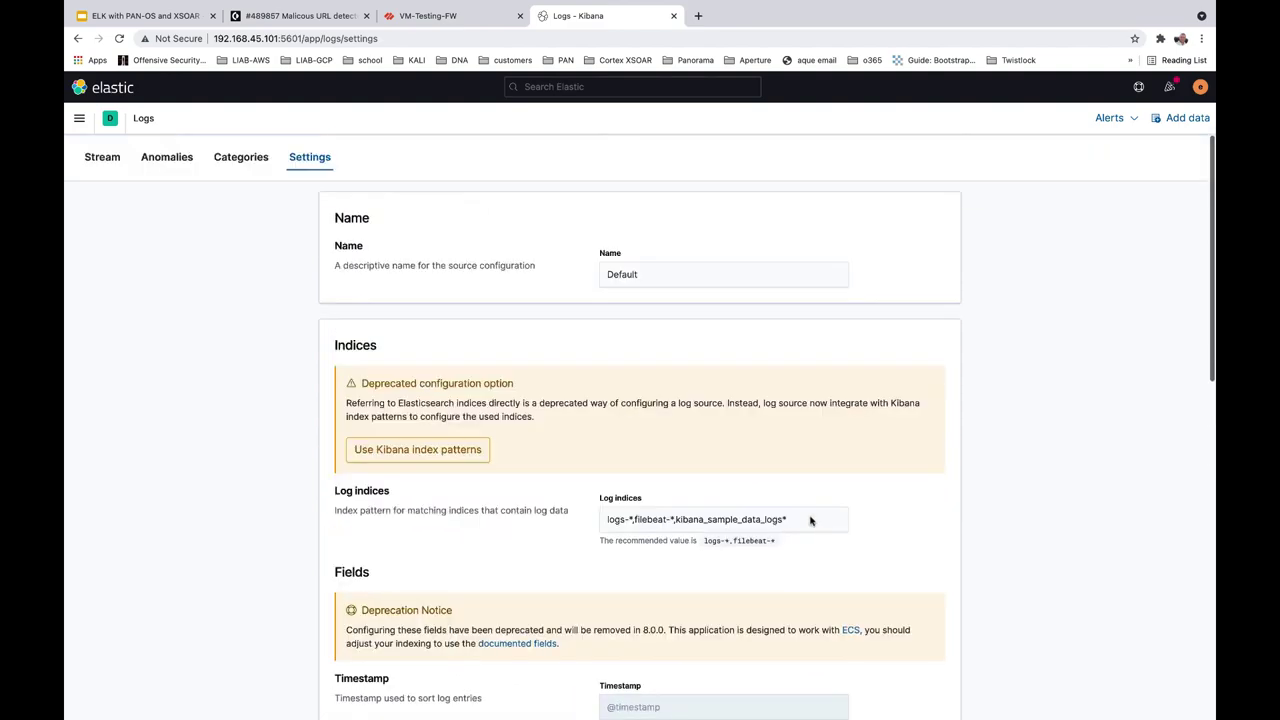
{"action": "left_click", "coordinate": [103, 157]}
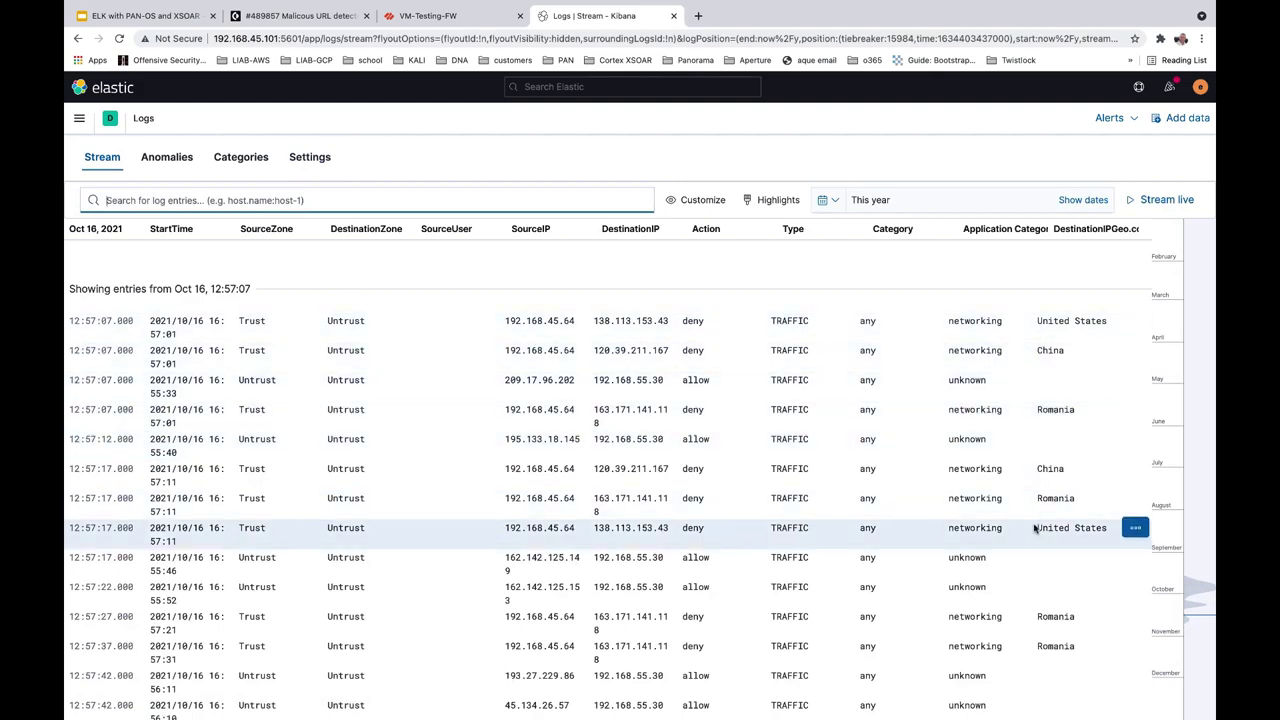
{"action": "scroll", "coordinate": [1040, 500], "scroll_direction": "down", "scroll_amount": 5}
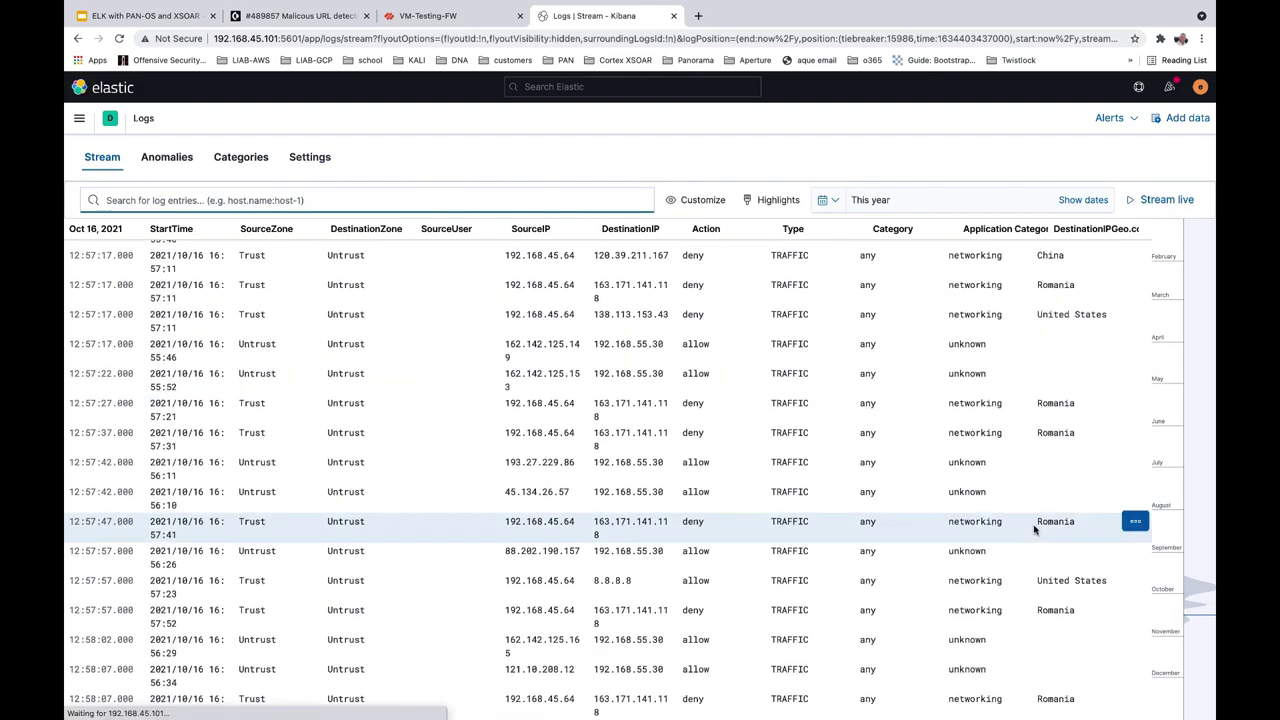
{"action": "left_click", "coordinate": [1162, 199]}
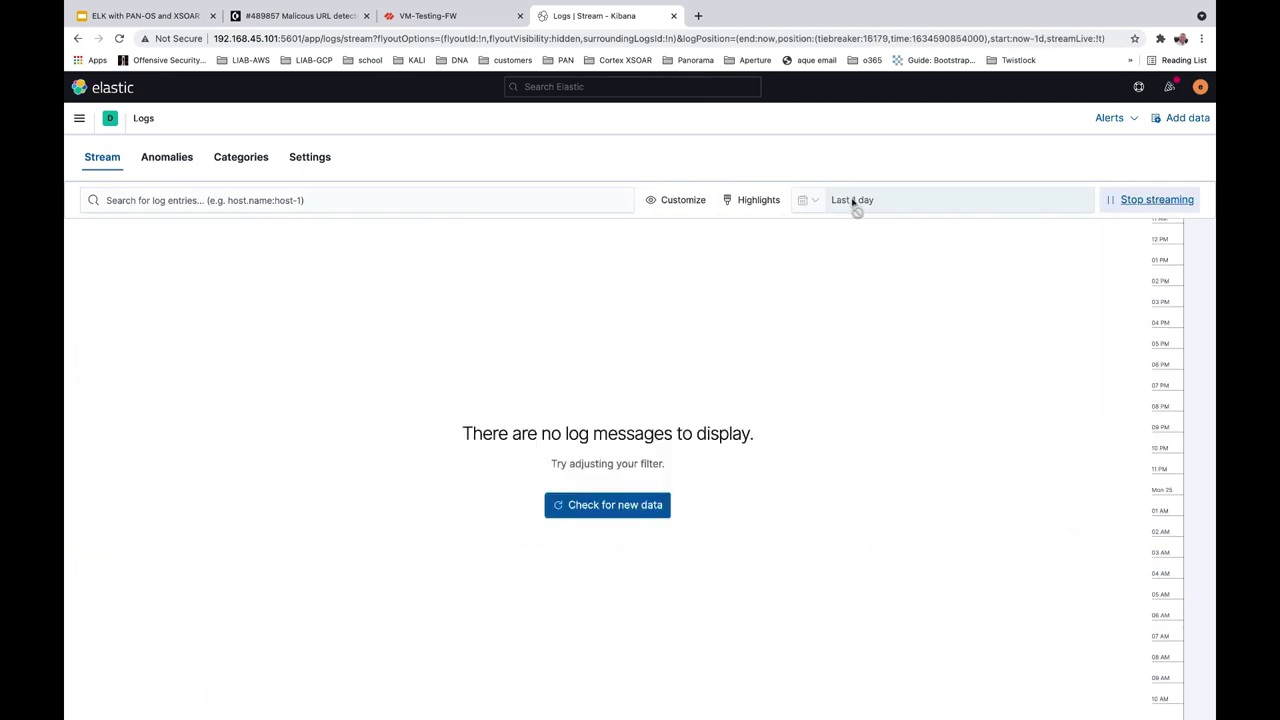
{"action": "left_click", "coordinate": [810, 203]}
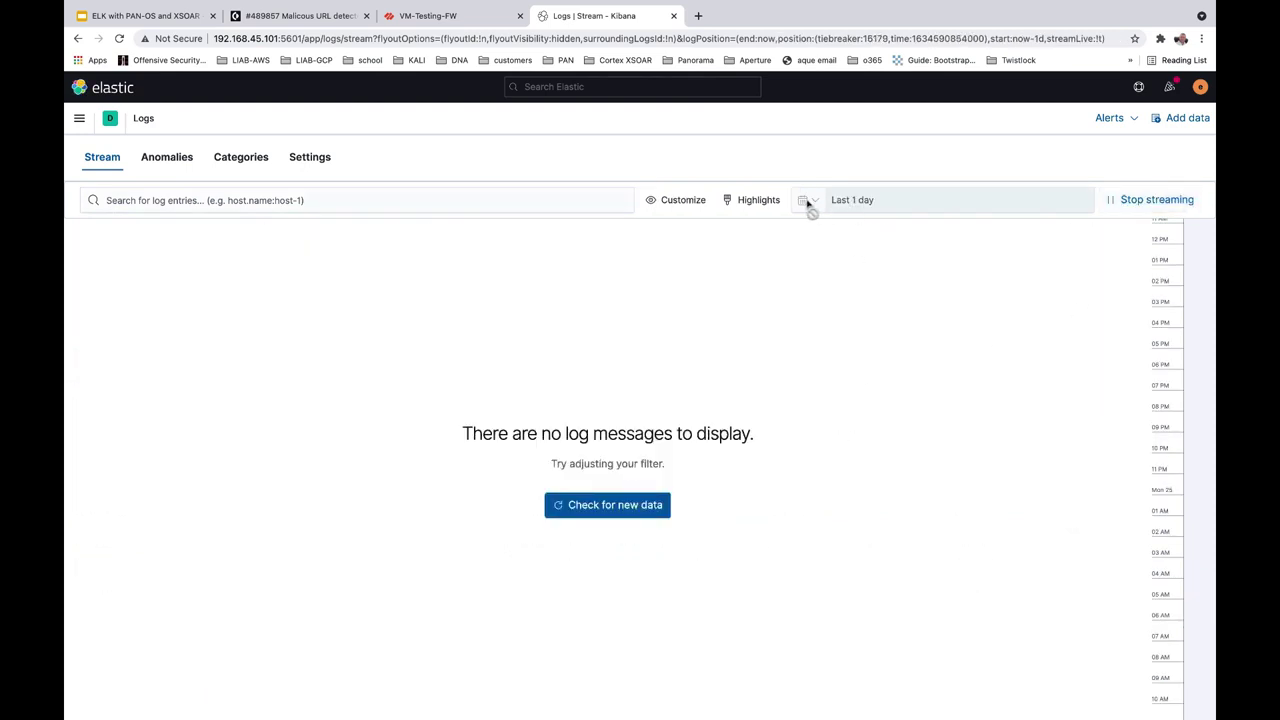
{"action": "left_click", "coordinate": [1143, 200]}
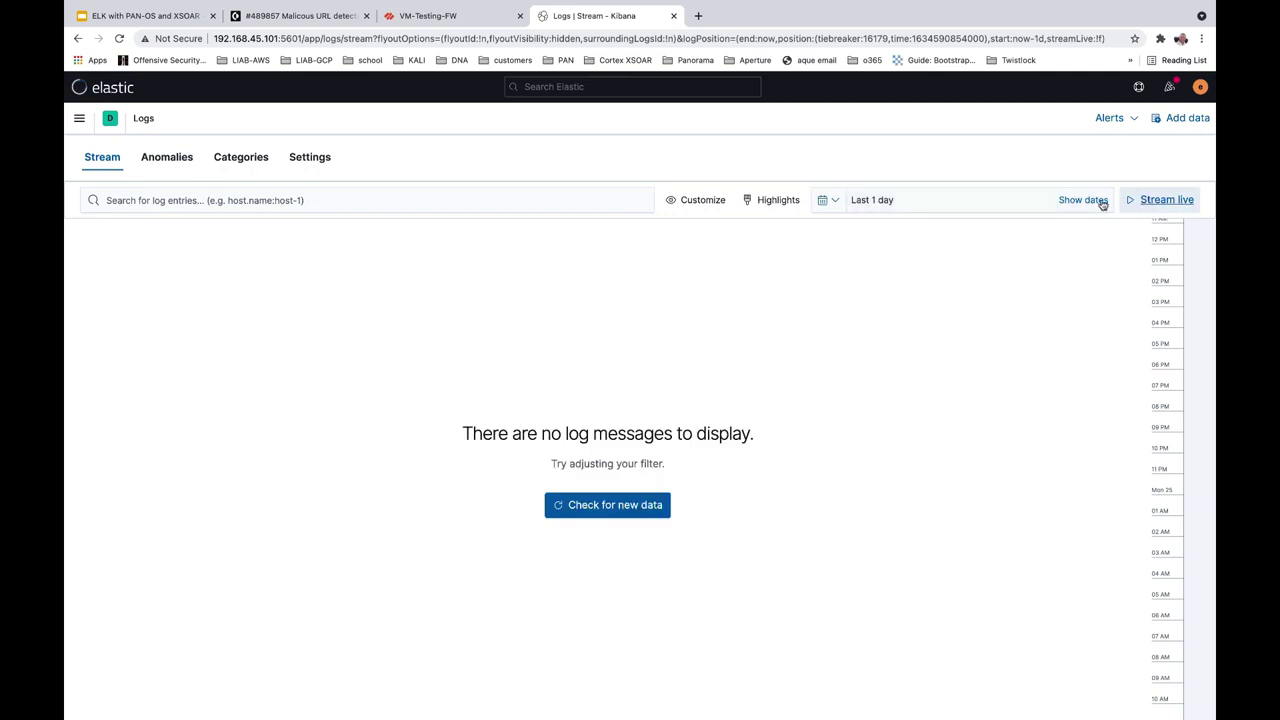
Set the stream's time range to This month and open the details of the first log entry with destination country China.
{"action": "left_click", "coordinate": [836, 204]}
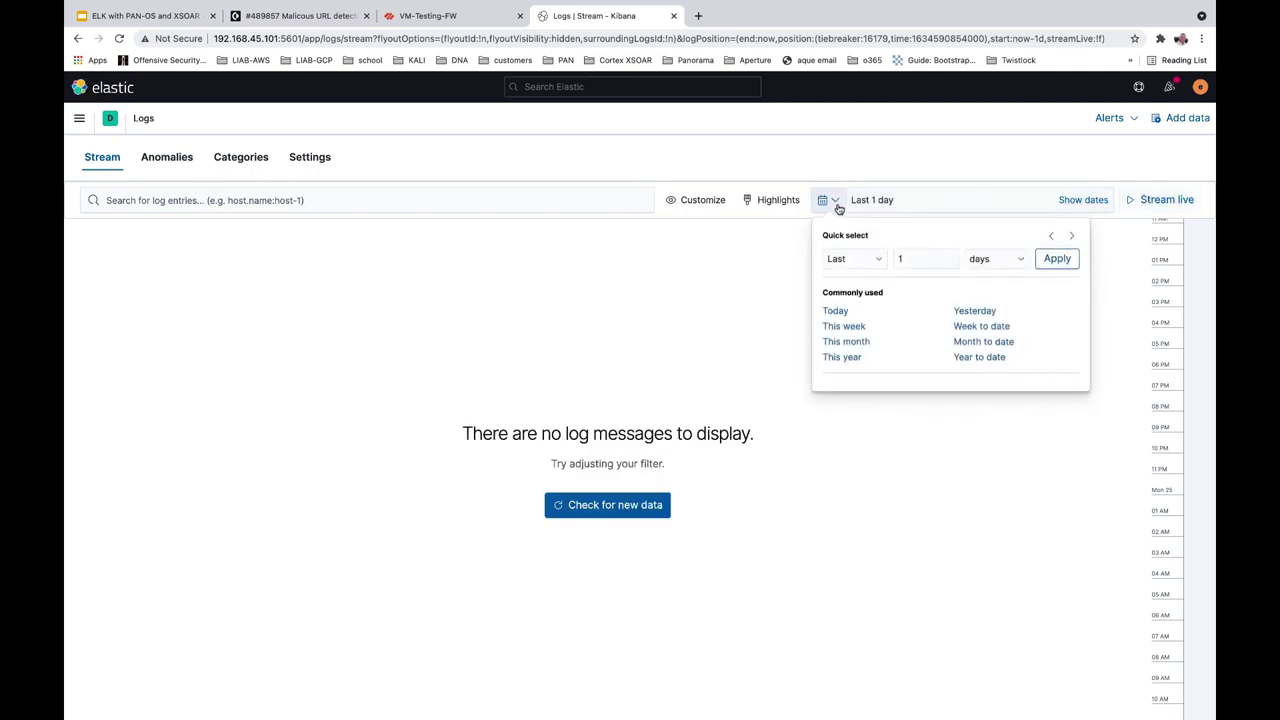
{"action": "left_click", "coordinate": [840, 343]}
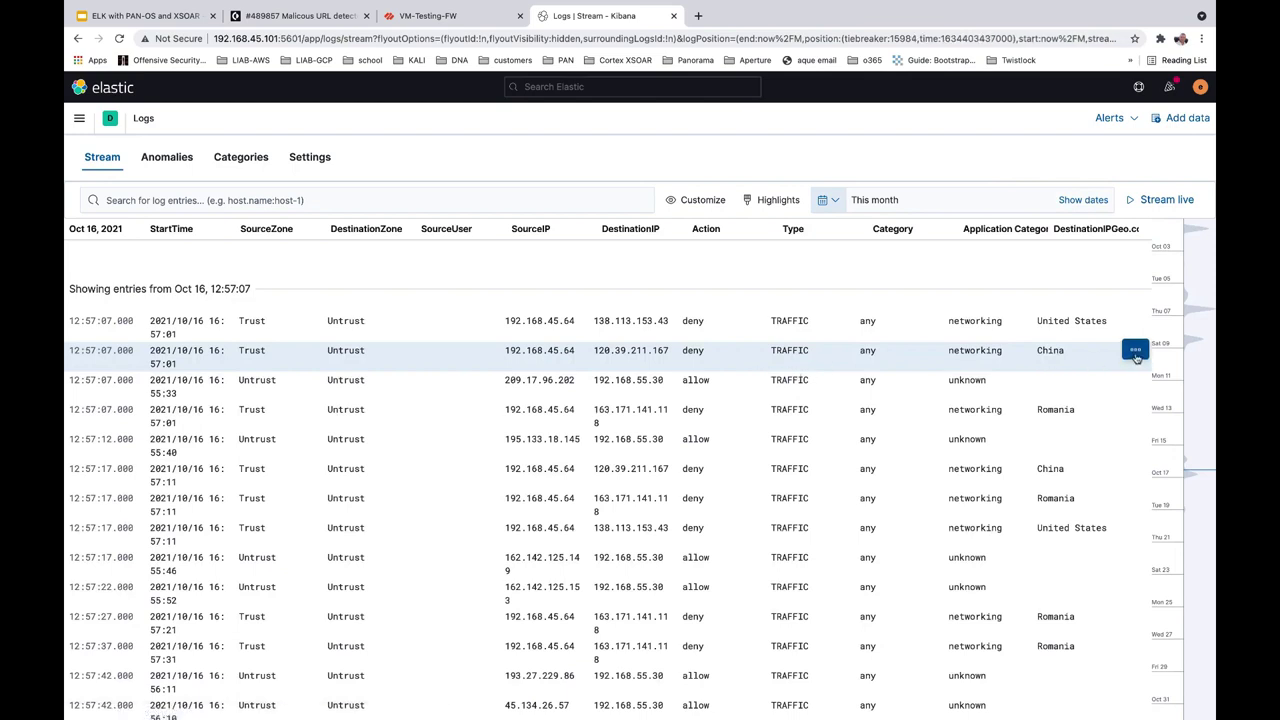
{"action": "left_click", "coordinate": [1136, 357]}
{"action": "left_click", "coordinate": [1134, 388]}
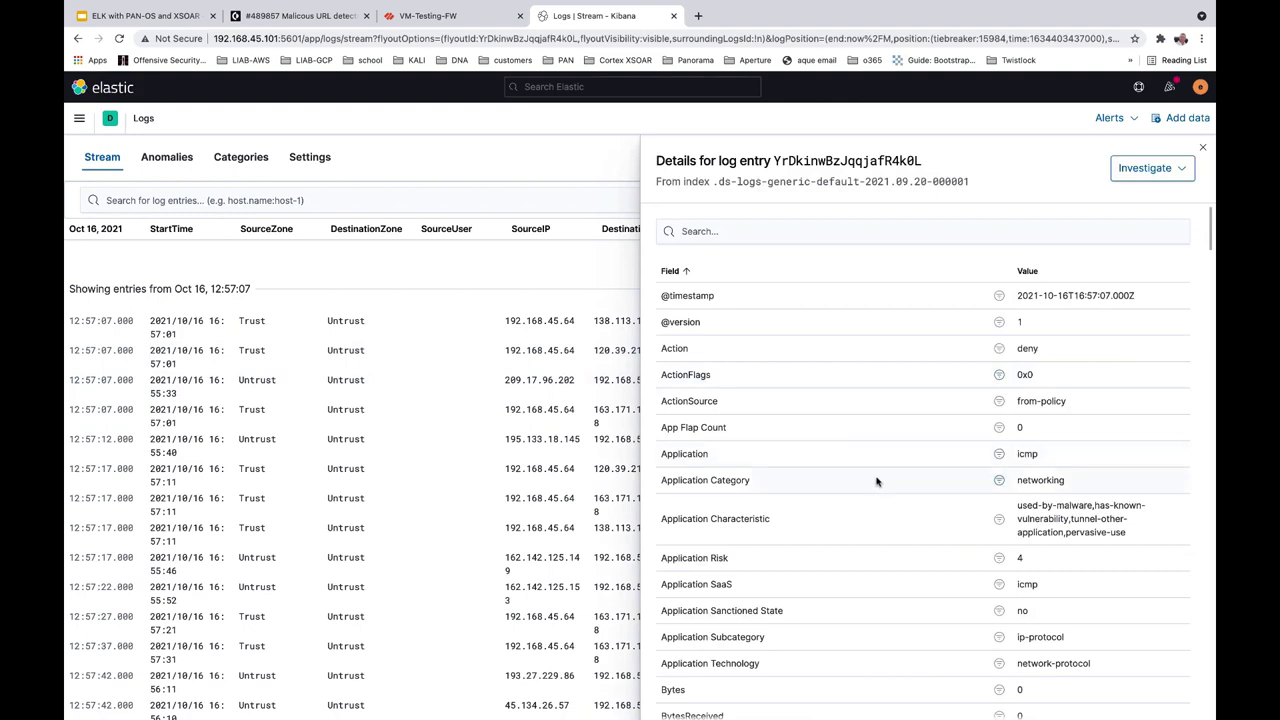
Filter the log stream by the entry's _temp_.external_zones value untrust from its details.
{"action": "scroll", "coordinate": [876, 481], "scroll_direction": "down", "scroll_amount": 2}
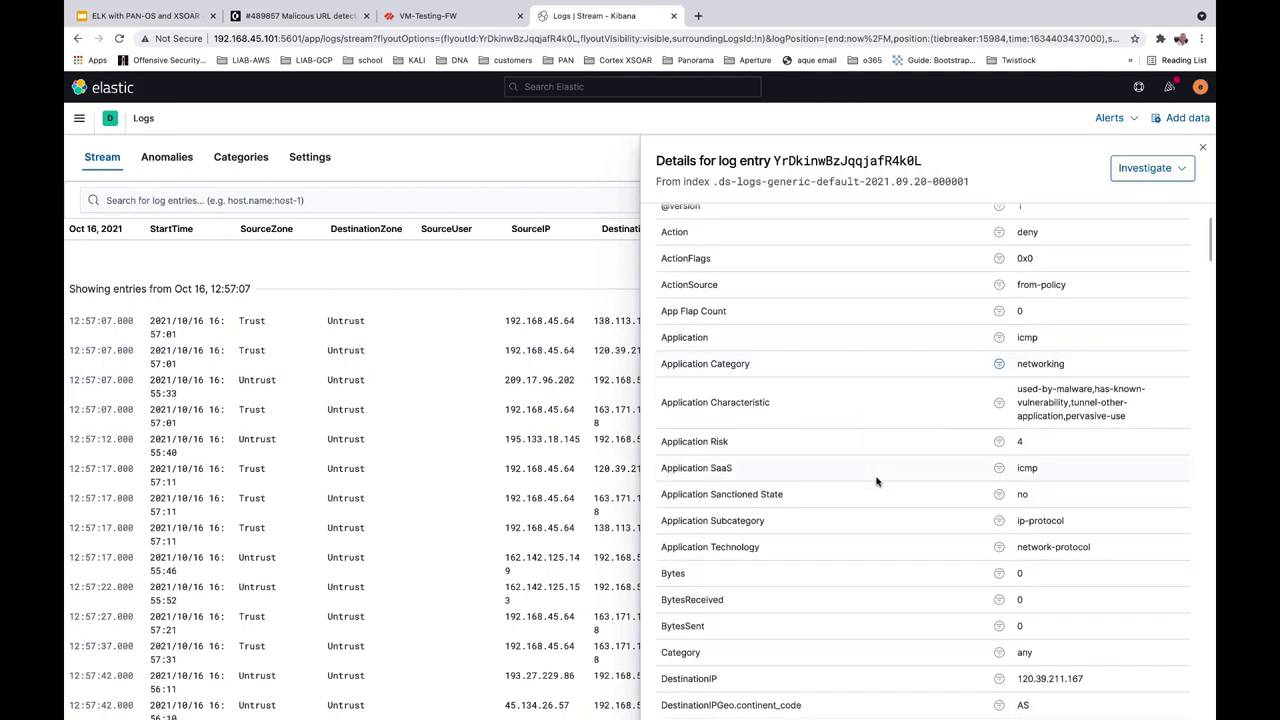
{"action": "scroll", "coordinate": [876, 481], "scroll_direction": "down", "scroll_amount": 2}
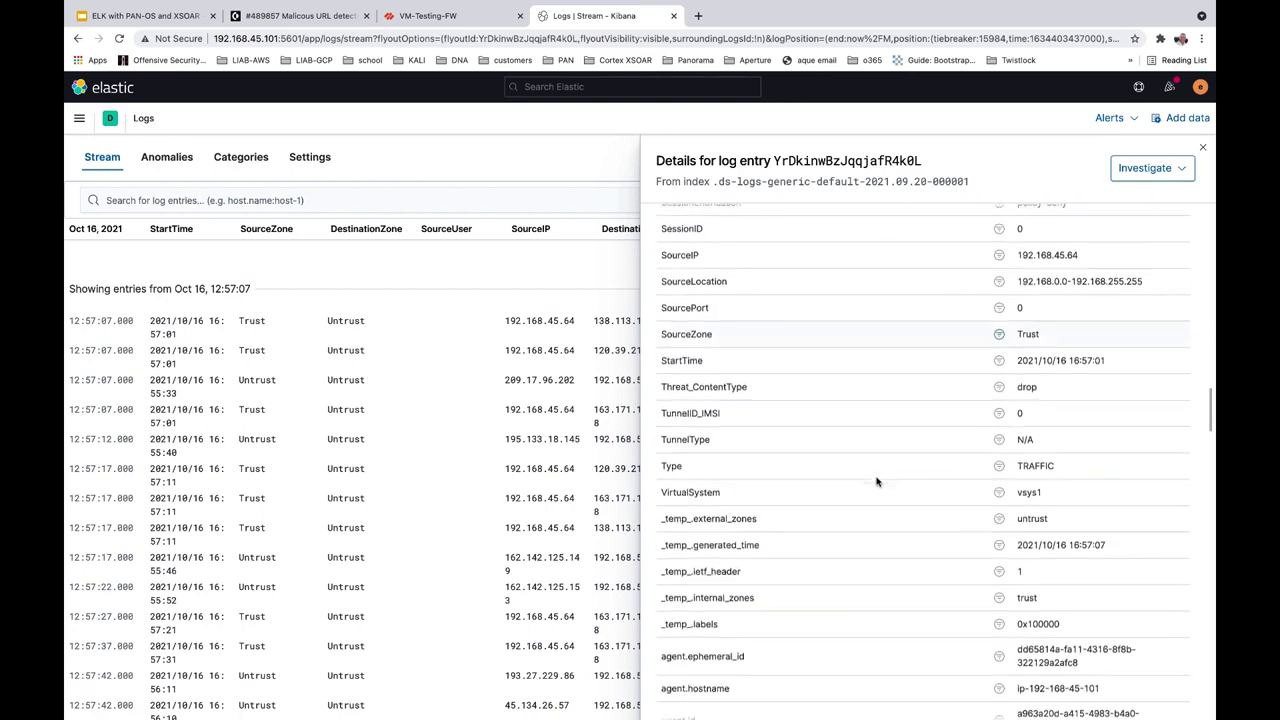
{"action": "scroll", "coordinate": [876, 482], "scroll_direction": "down", "scroll_amount": 3}
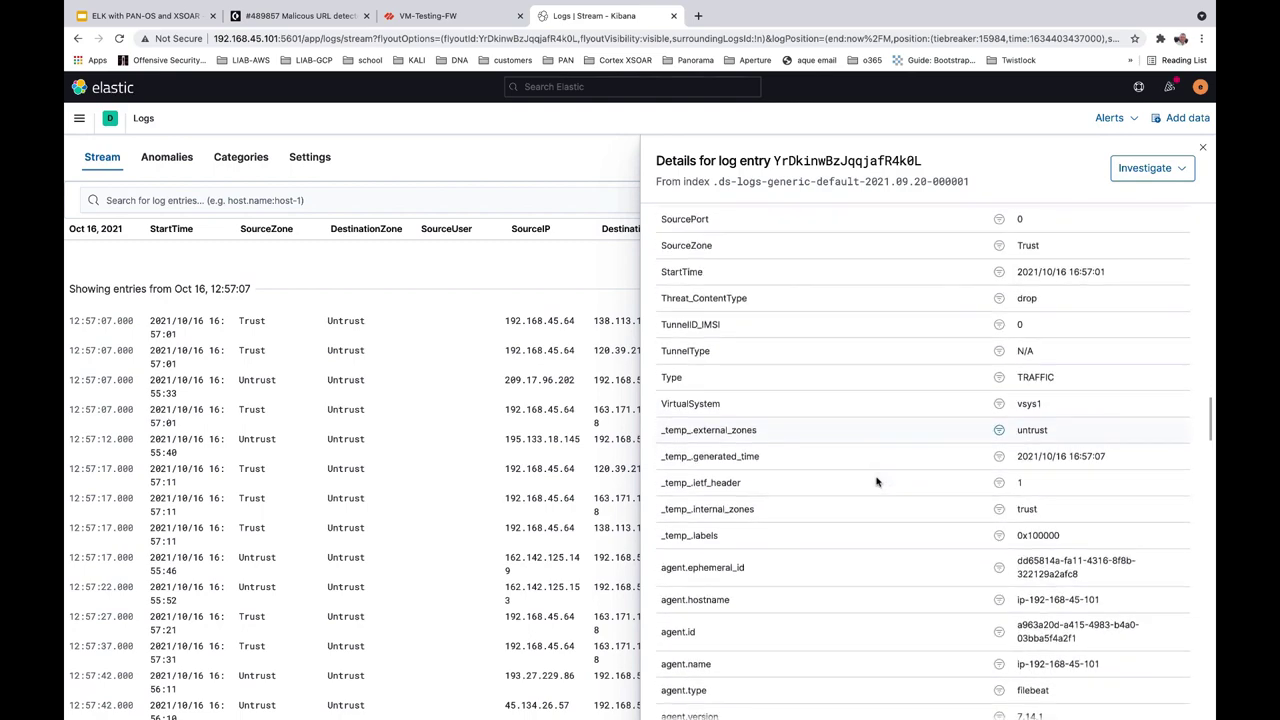
{"action": "scroll", "coordinate": [876, 482], "scroll_direction": "down", "scroll_amount": 1}
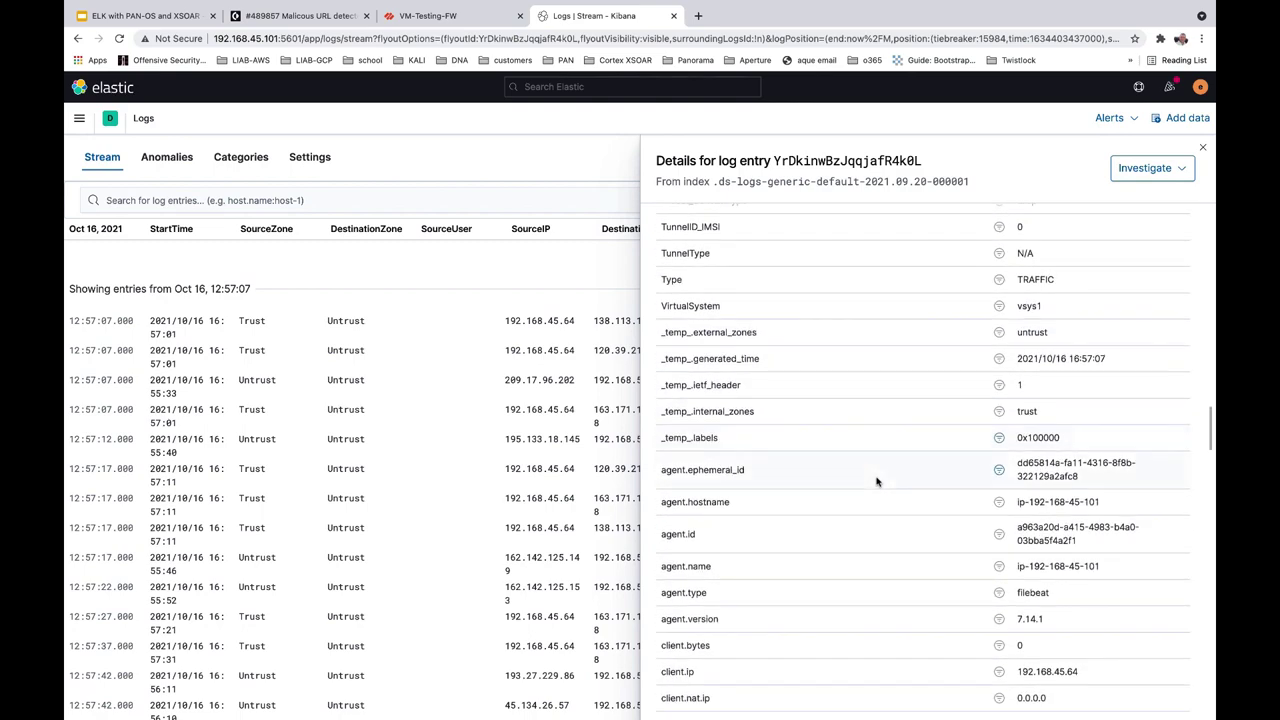
{"action": "left_click", "coordinate": [1000, 332]}
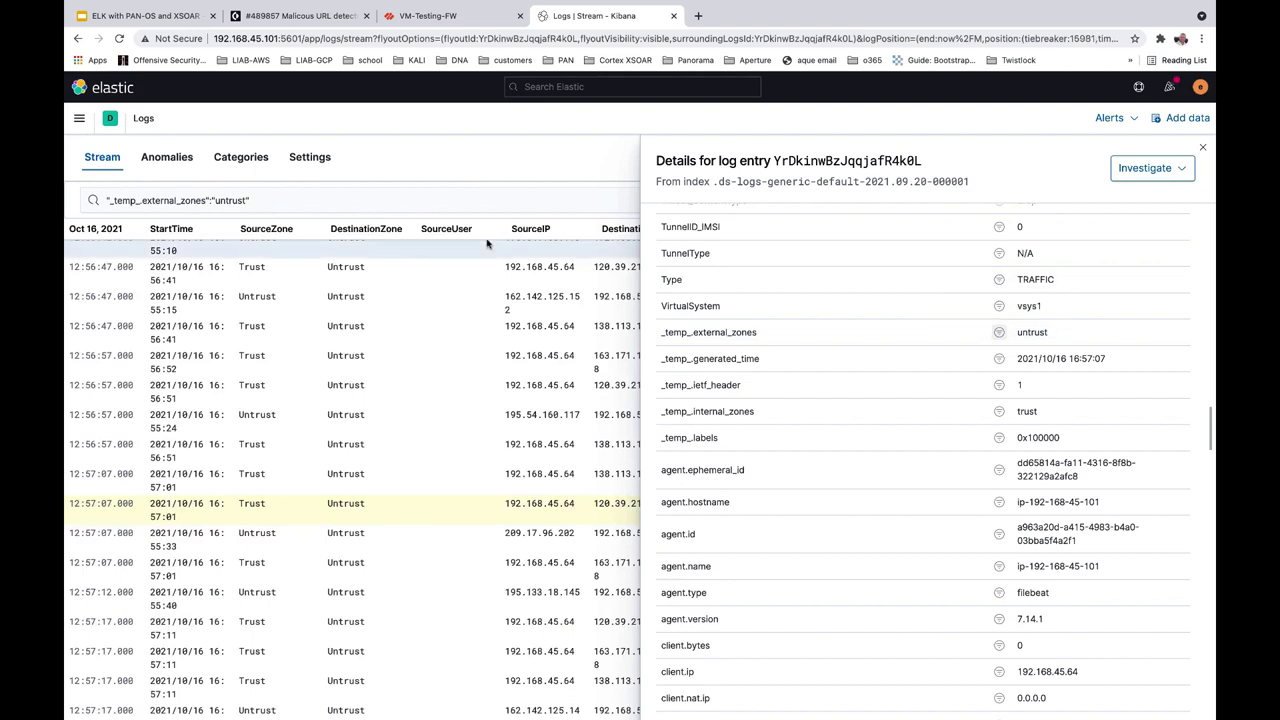
Close the log entry details and open the Threat Alerts rule from the alert management list.
{"action": "left_click", "coordinate": [1203, 150]}
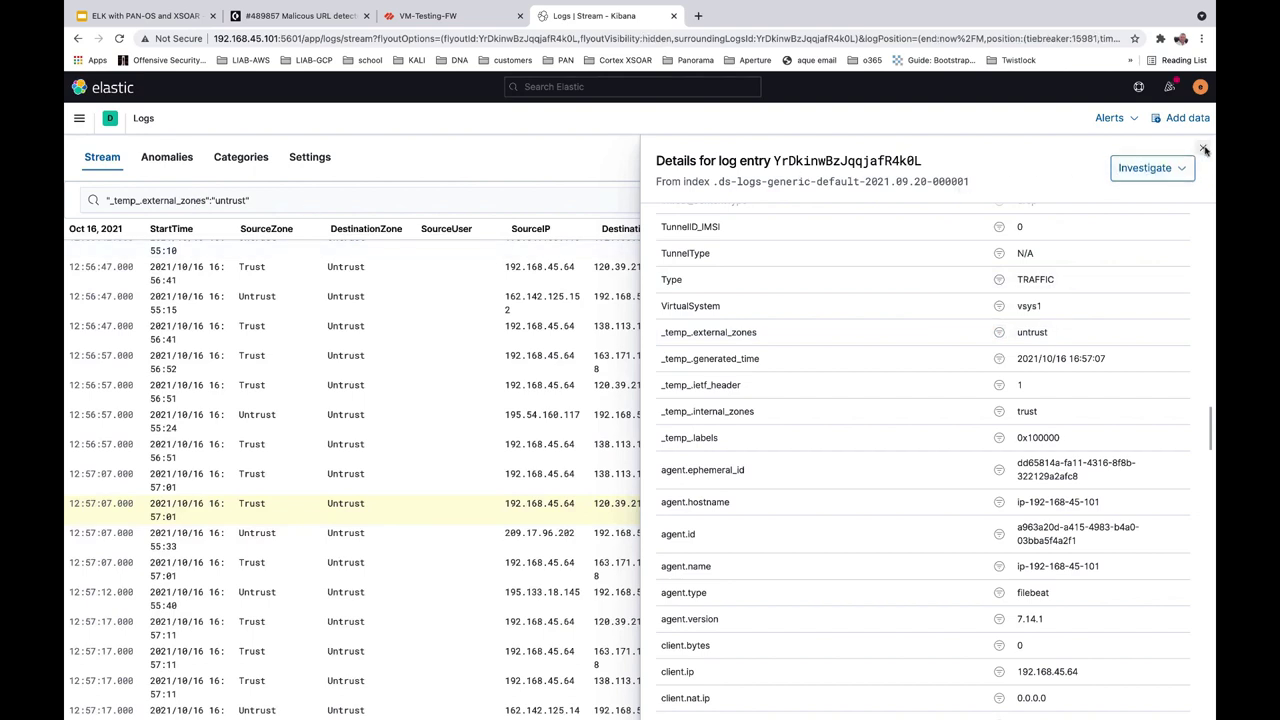
{"action": "left_click", "coordinate": [1115, 122]}
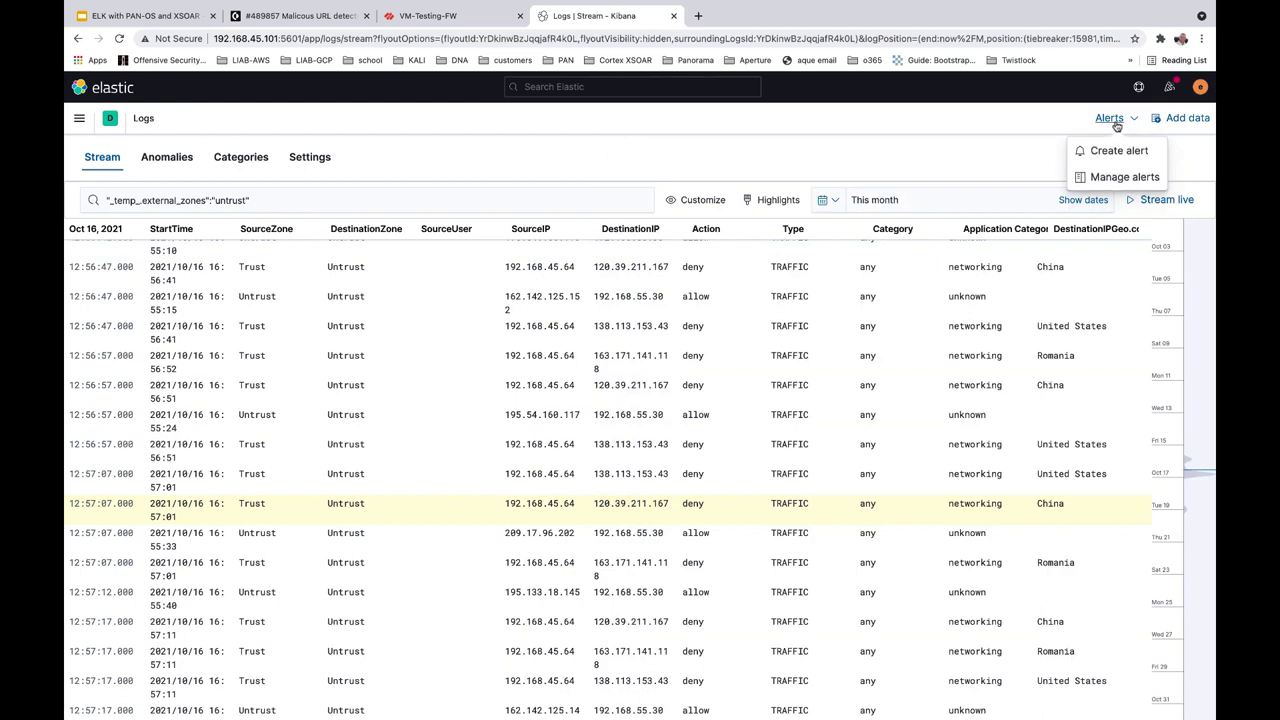
{"action": "left_click", "coordinate": [1078, 178]}
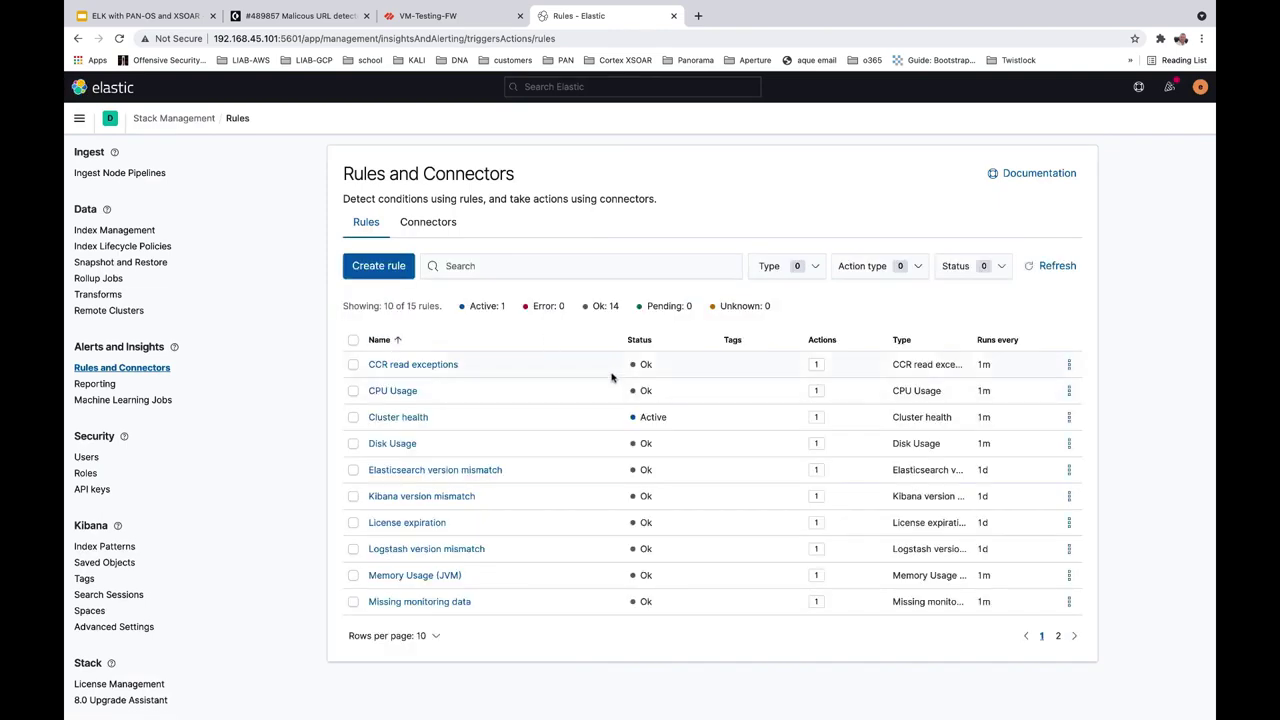
{"action": "left_click", "coordinate": [1060, 637]}
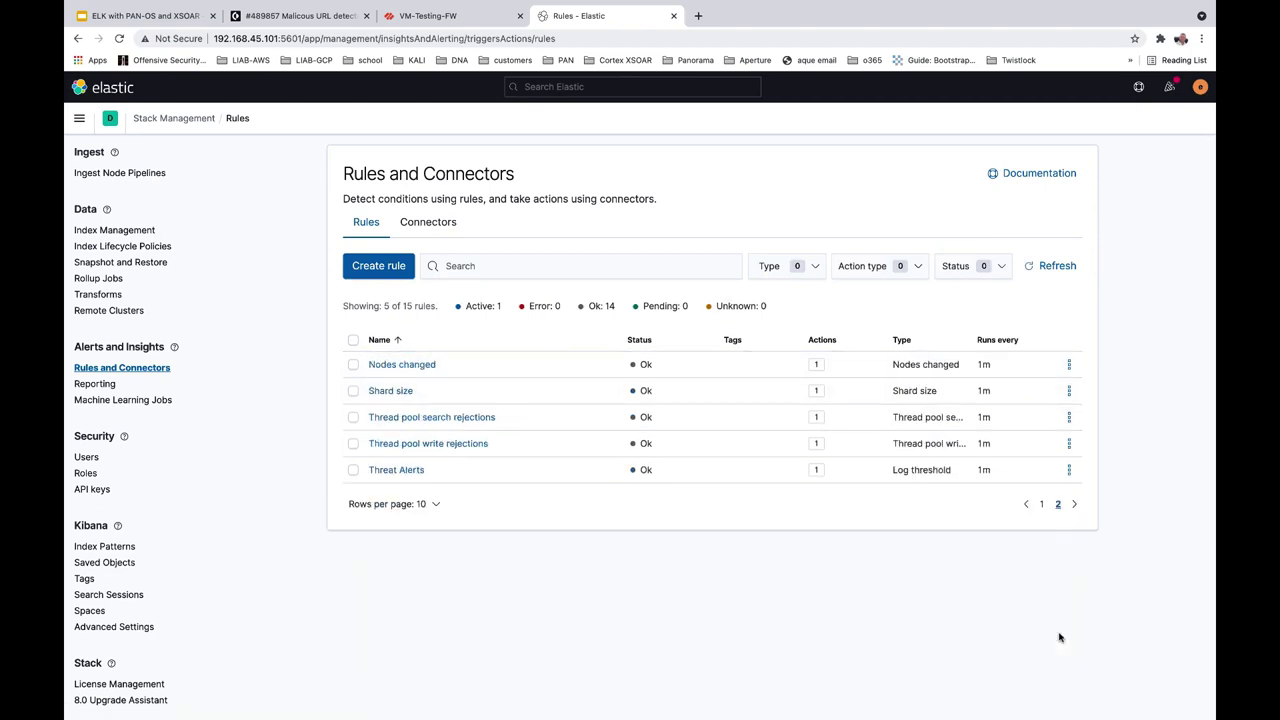
{"action": "left_click", "coordinate": [398, 470]}
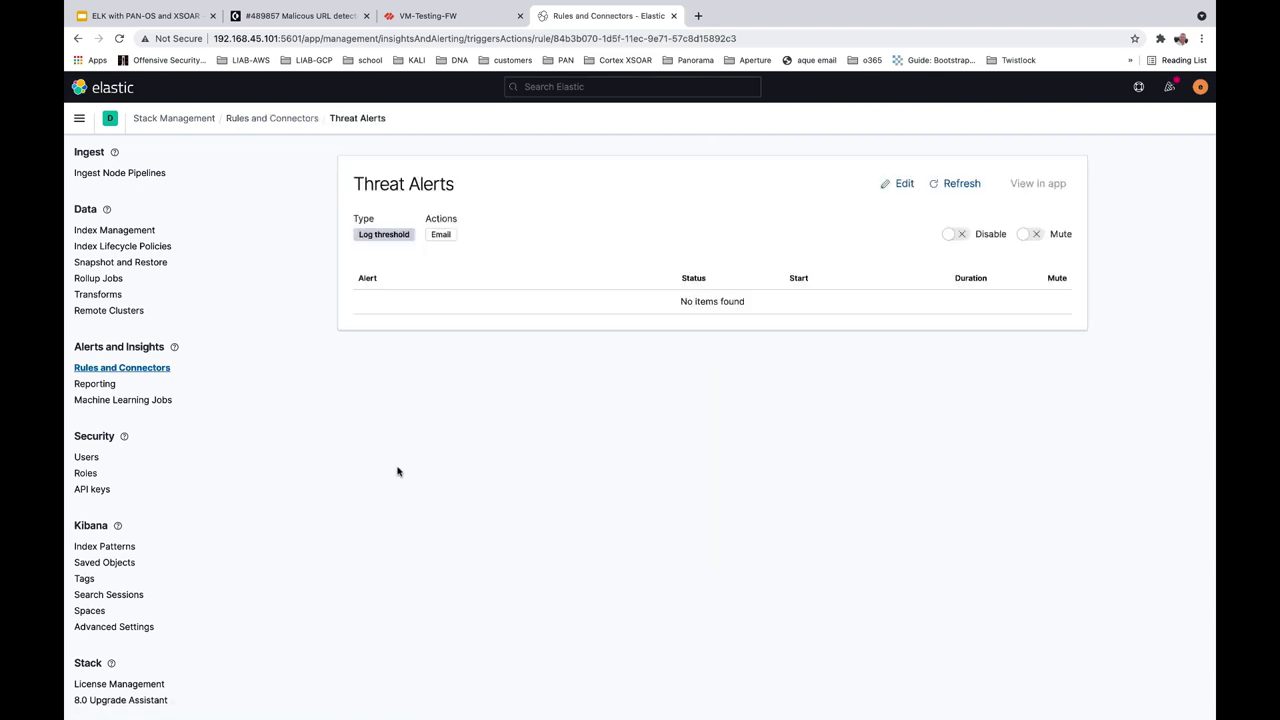
Review the Threat Alerts rule's log threshold conditions, email action and connector types in its editor, and close it without saving.
{"action": "left_click", "coordinate": [900, 183]}
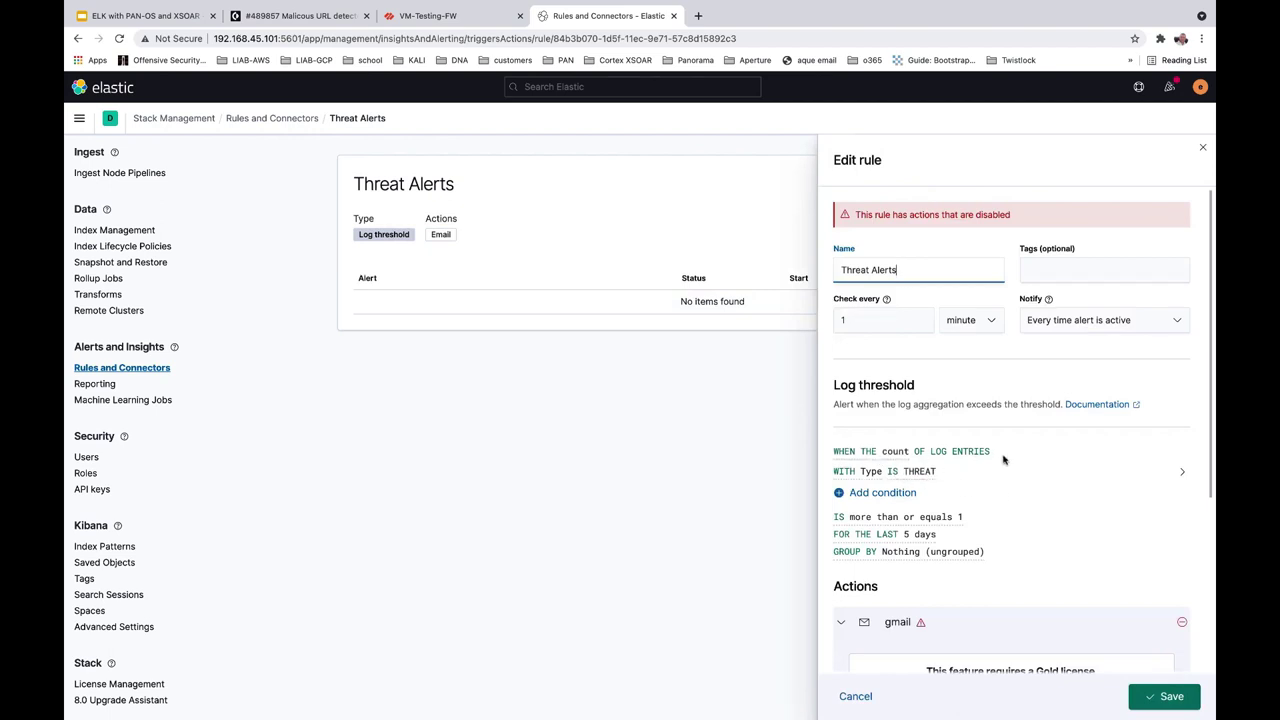
{"action": "scroll", "coordinate": [1004, 460], "scroll_direction": "down", "scroll_amount": 4}
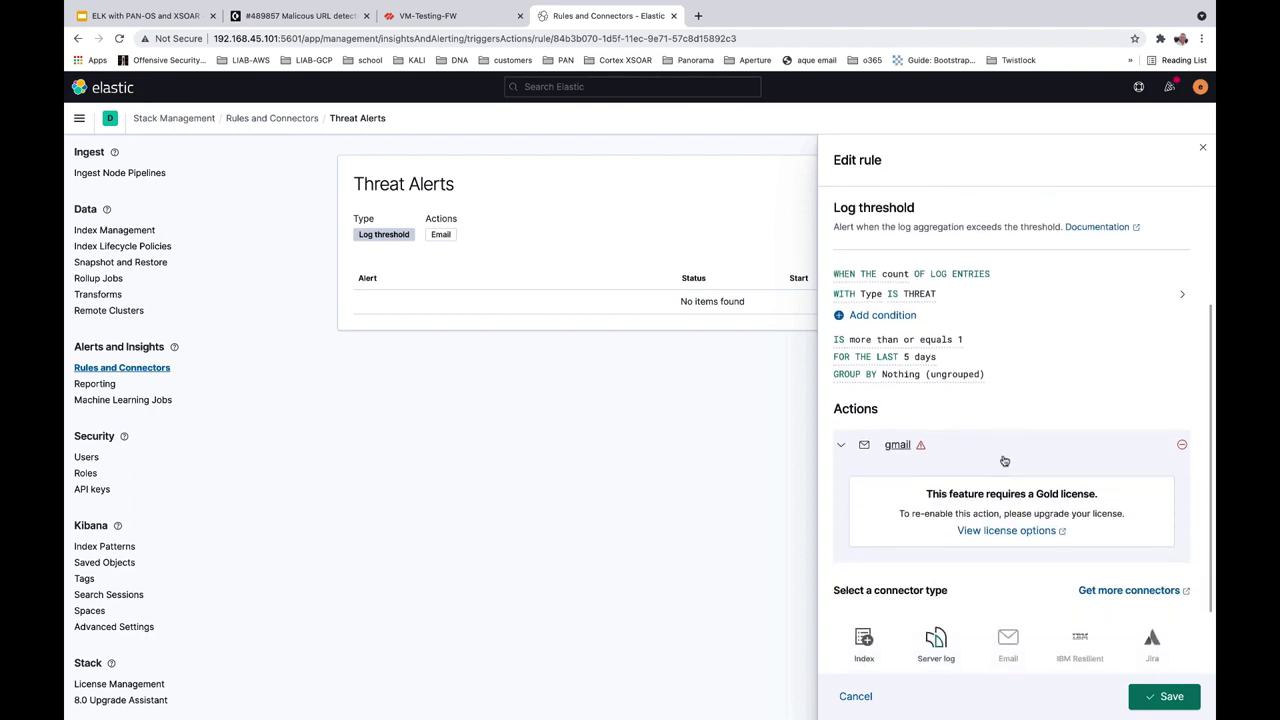
{"action": "scroll", "coordinate": [1004, 460], "scroll_direction": "down", "scroll_amount": 2}
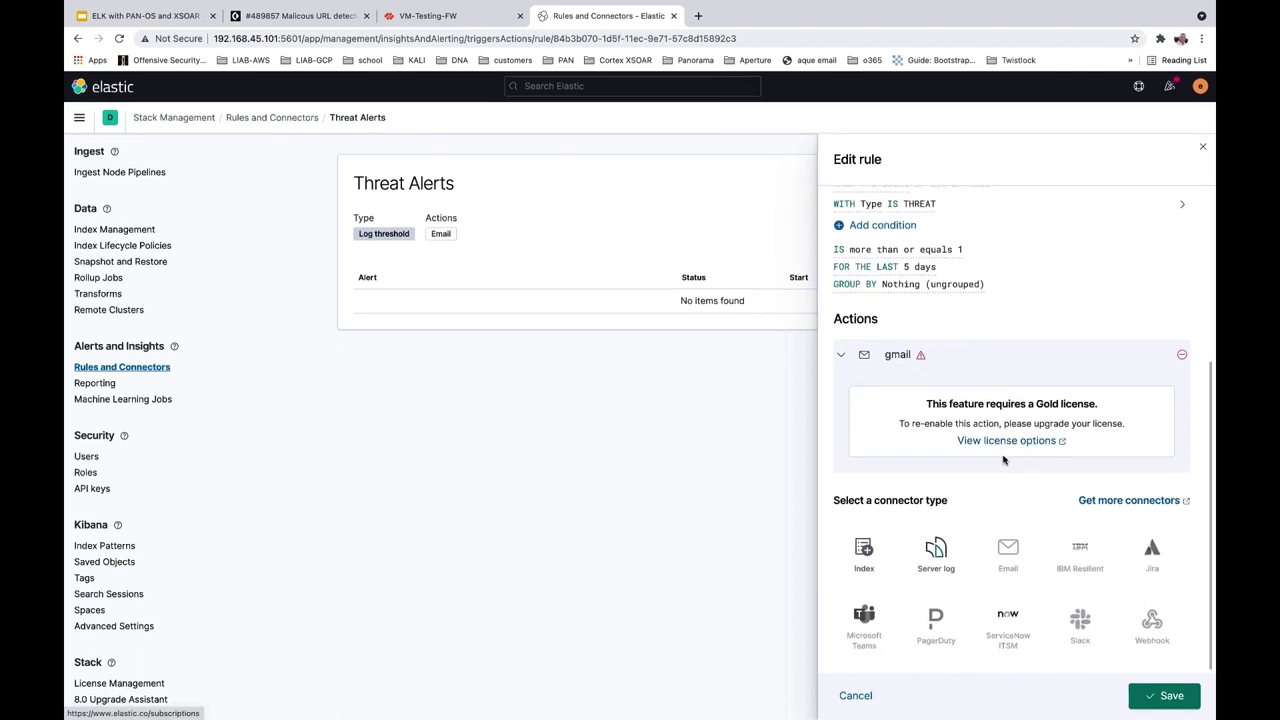
{"action": "scroll", "coordinate": [1004, 460], "scroll_direction": "up", "scroll_amount": 6}
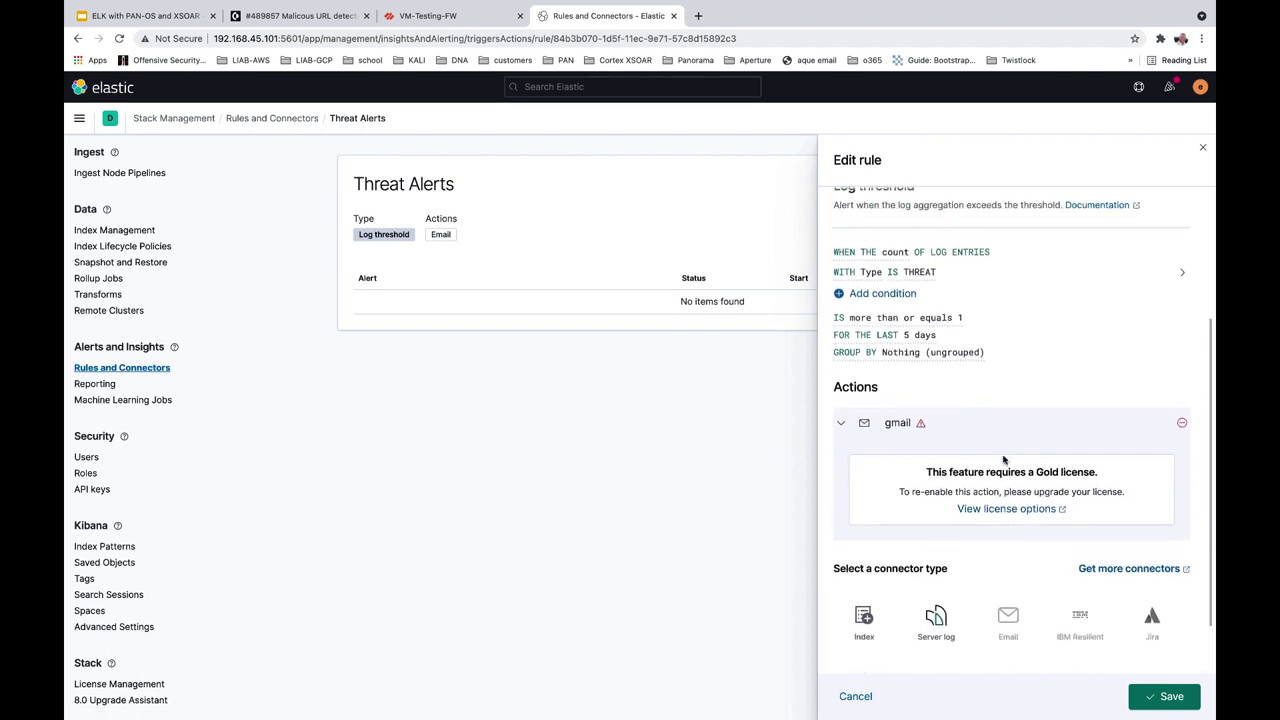
{"action": "left_click", "coordinate": [1203, 148]}
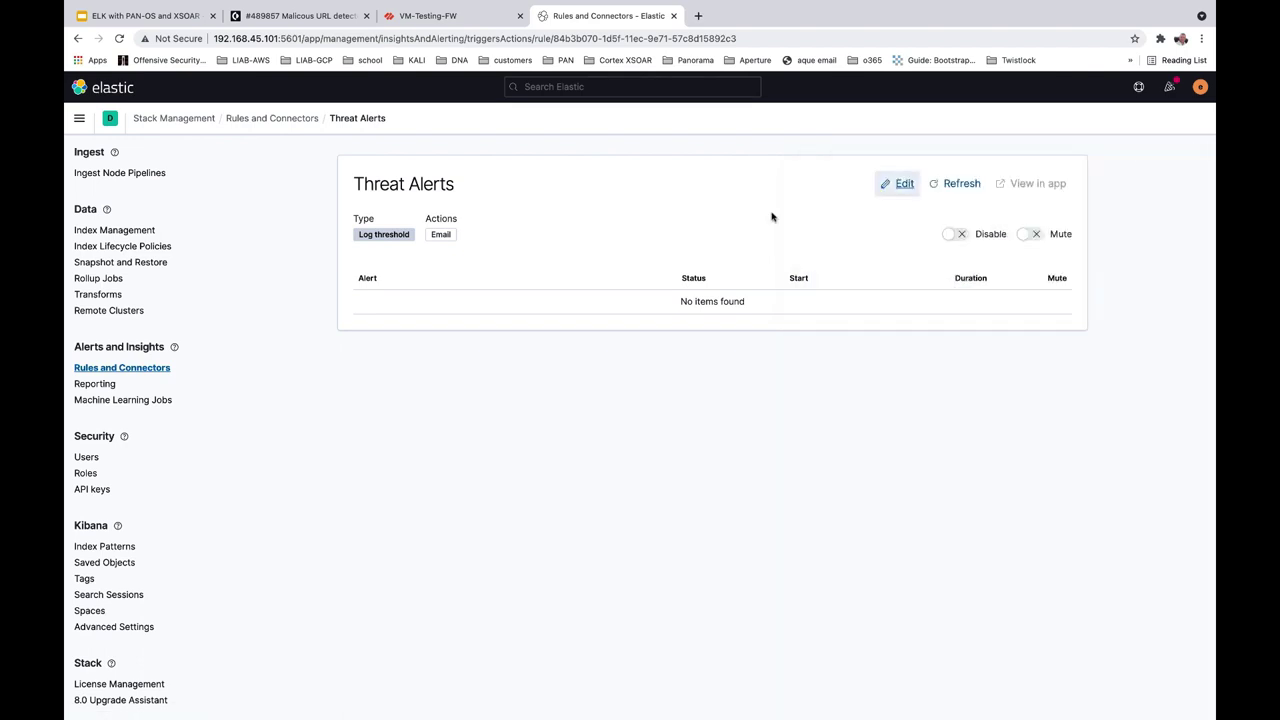
Open the Palo Alto Dashboard and set its time range to Sep 1, 2021 @ 12:22:46.061 to now.
{"action": "left_click", "coordinate": [79, 118]}
{"action": "left_click", "coordinate": [119, 207]}
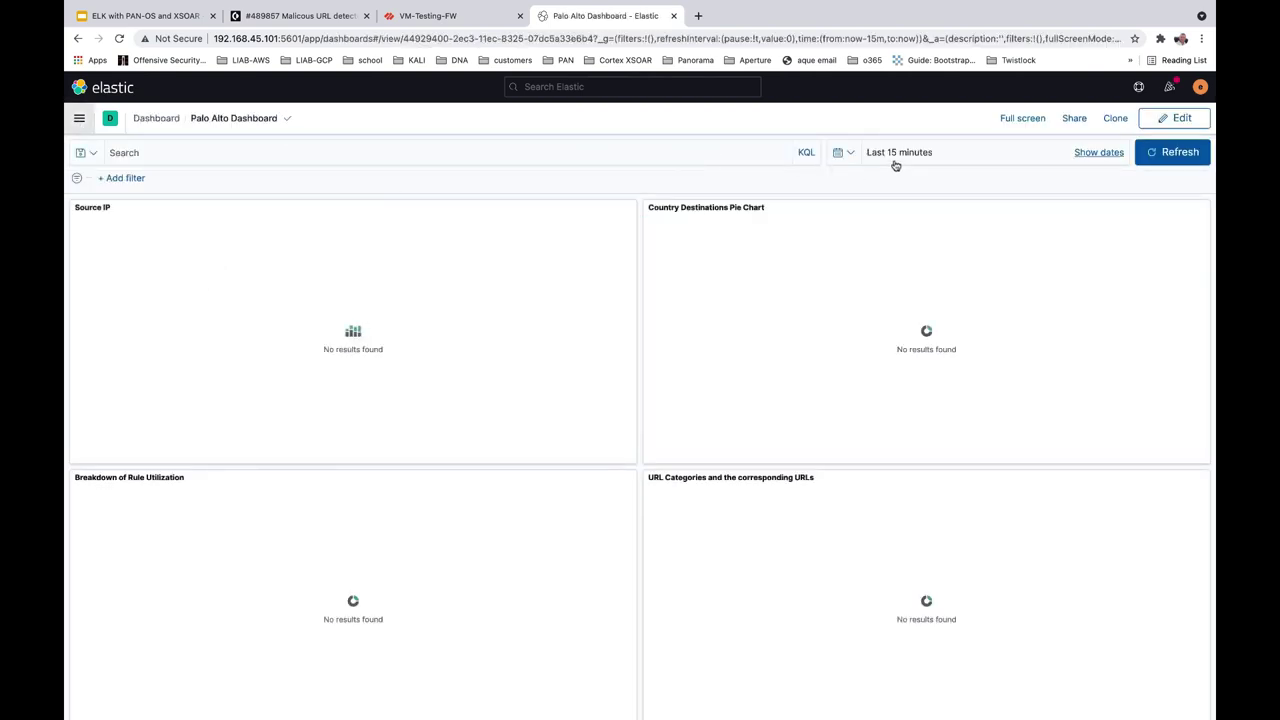
{"action": "left_click", "coordinate": [858, 155]}
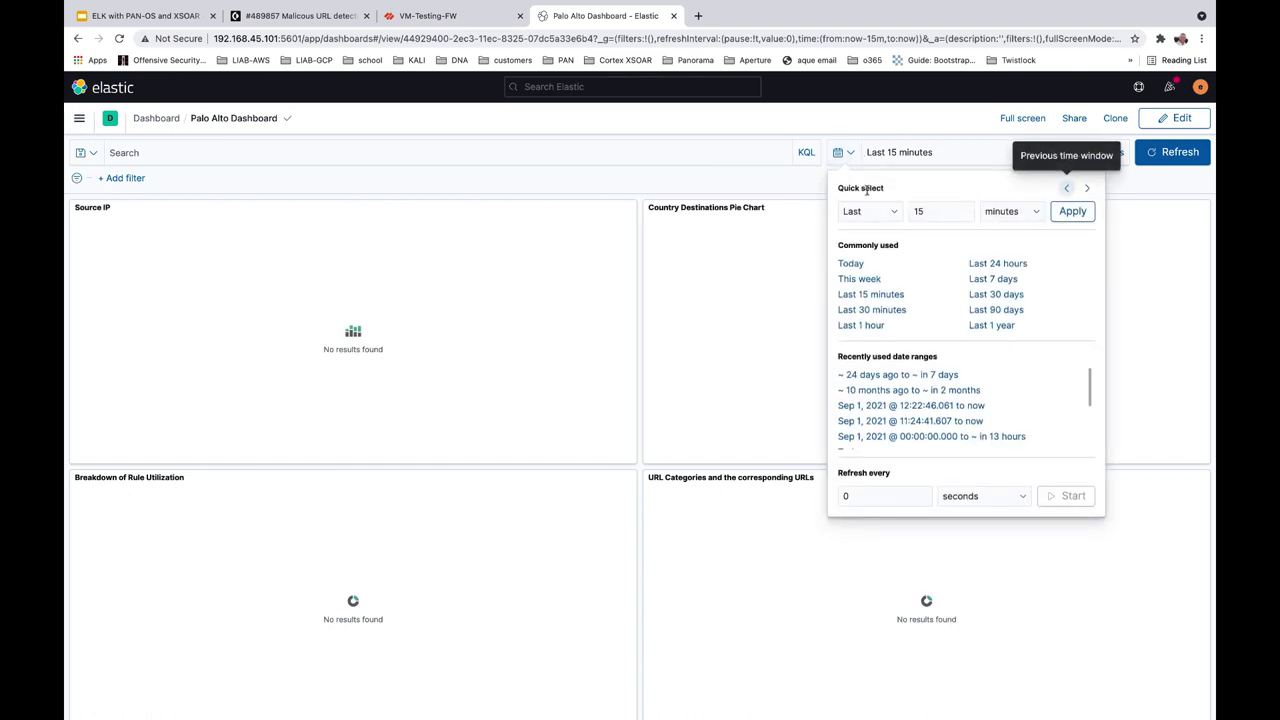
{"action": "left_click", "coordinate": [878, 406]}
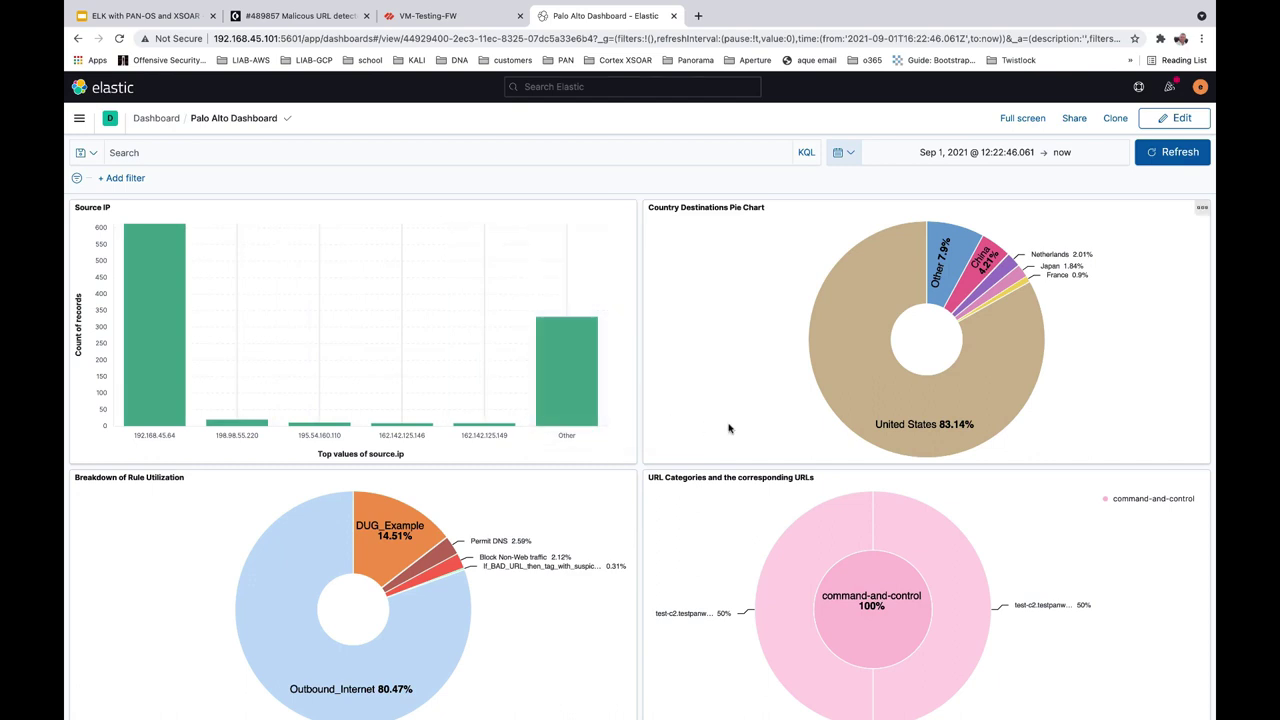
Examine the dashboard's charts for source IPs, destination countries, rule utilization, URL categories, destination IPs, top users, App-IDs and threats.
{"action": "scroll", "coordinate": [728, 428], "scroll_direction": "down", "scroll_amount": 3}
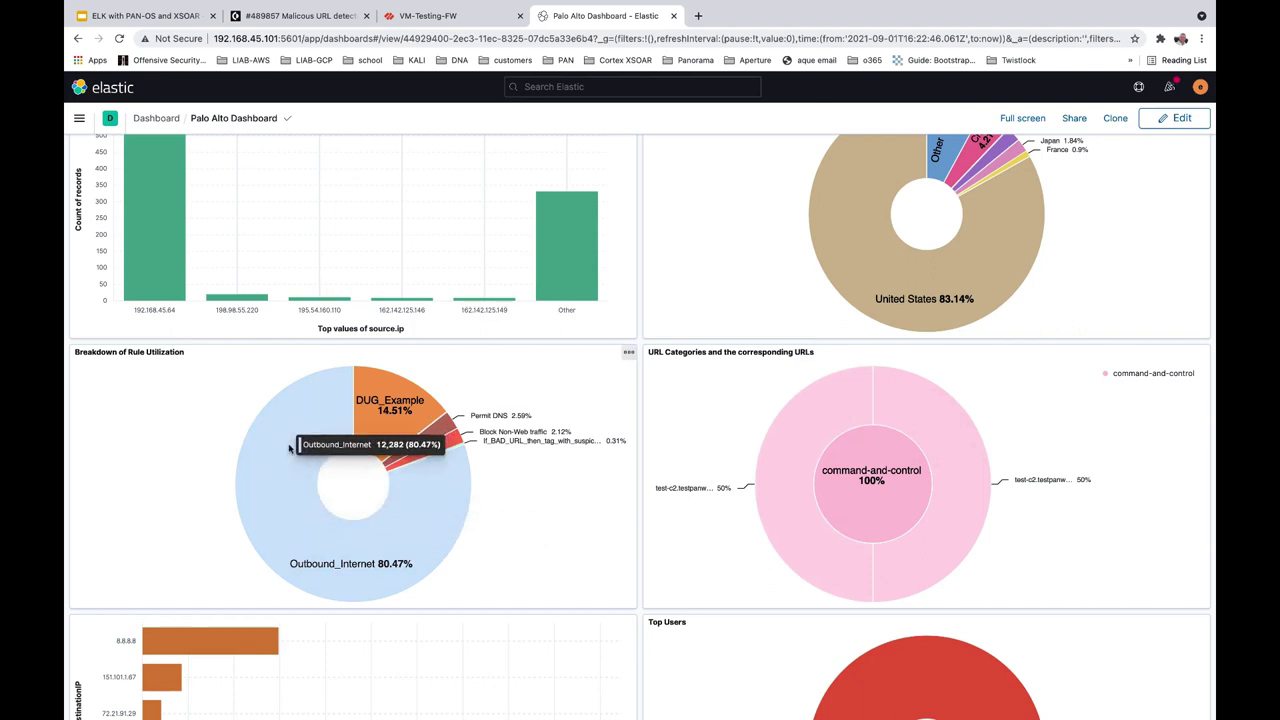
{"action": "scroll", "coordinate": [289, 448], "scroll_direction": "down", "scroll_amount": 1}
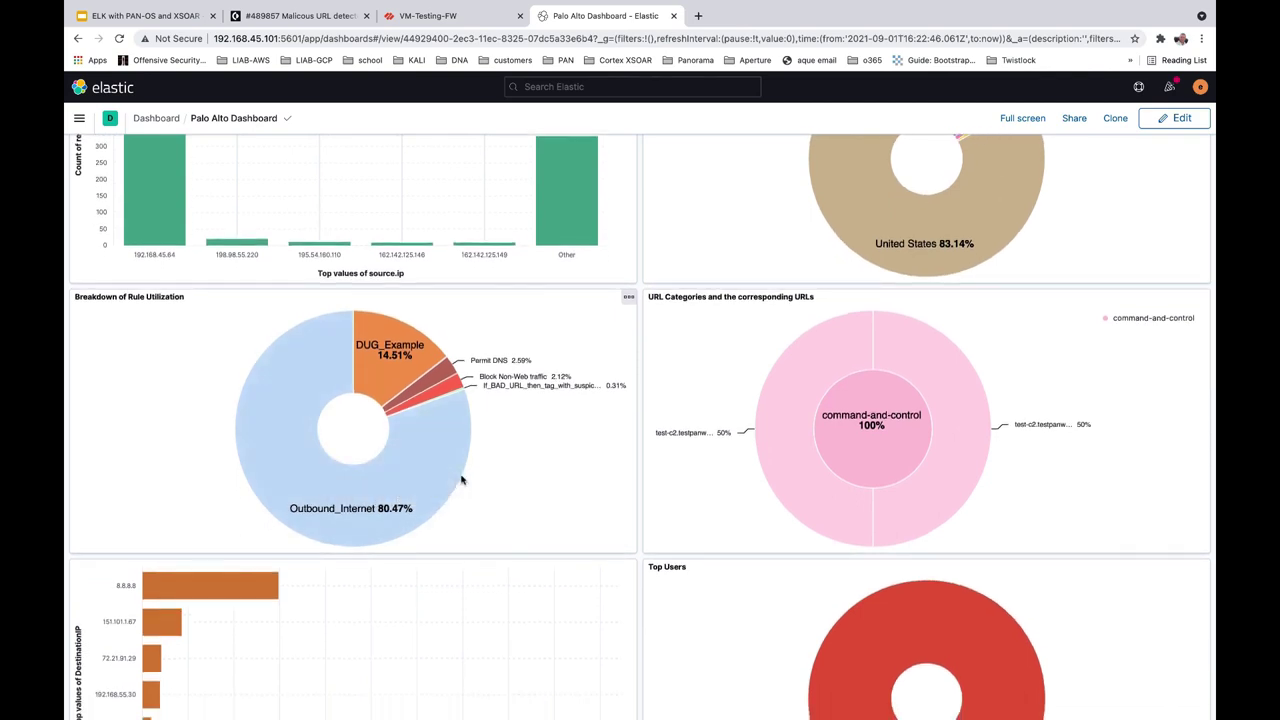
{"action": "scroll", "coordinate": [461, 480], "scroll_direction": "down", "scroll_amount": 4}
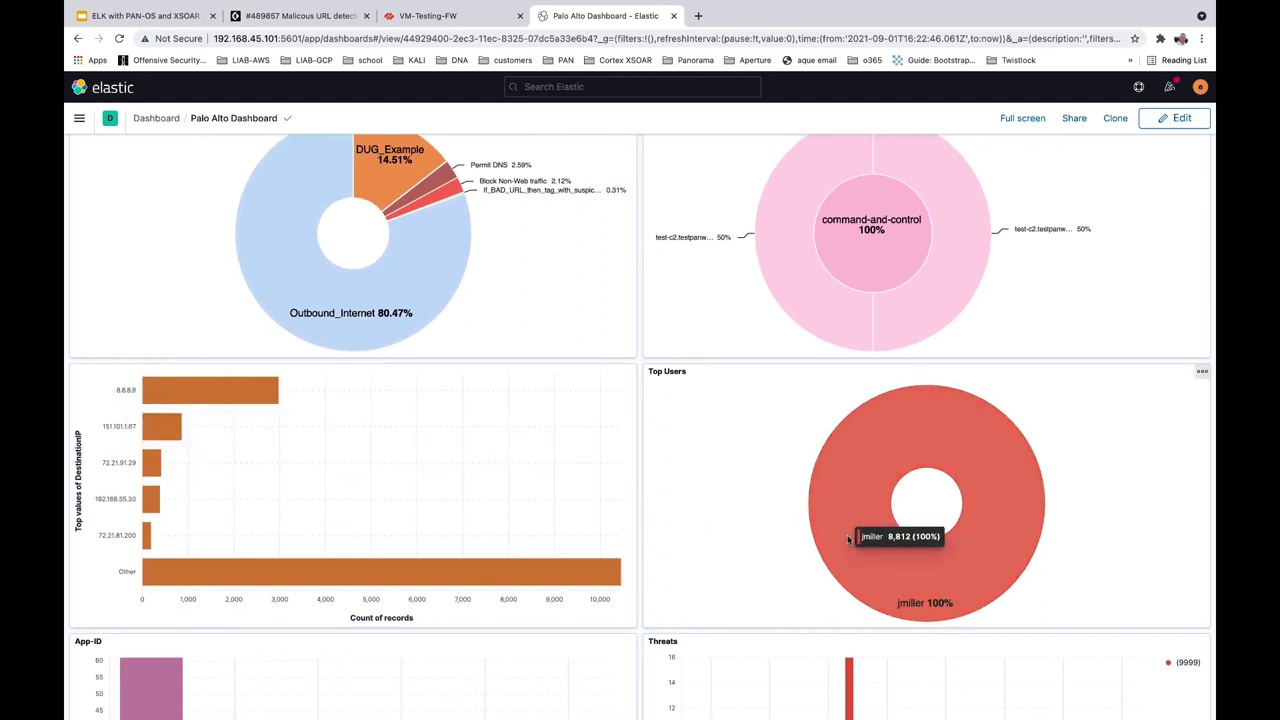
{"action": "scroll", "coordinate": [848, 540], "scroll_direction": "down", "scroll_amount": 4}
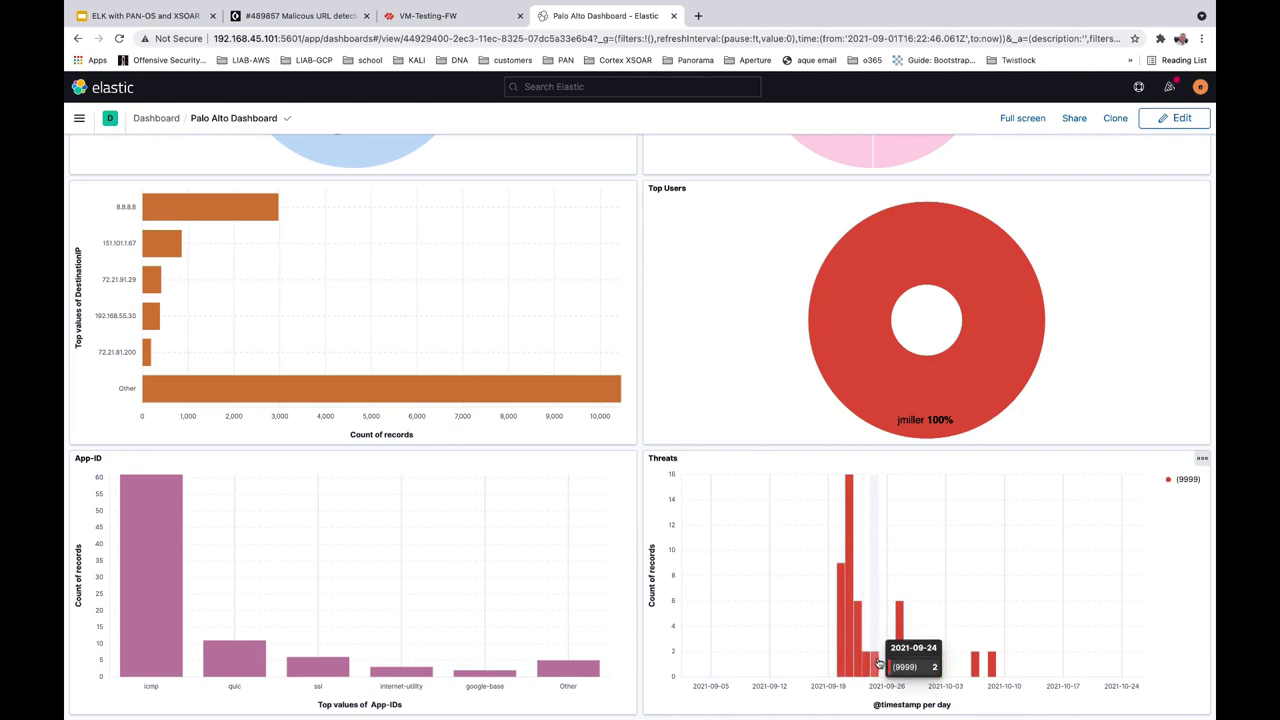
{"action": "scroll", "coordinate": [880, 663], "scroll_direction": "up", "scroll_amount": 8}
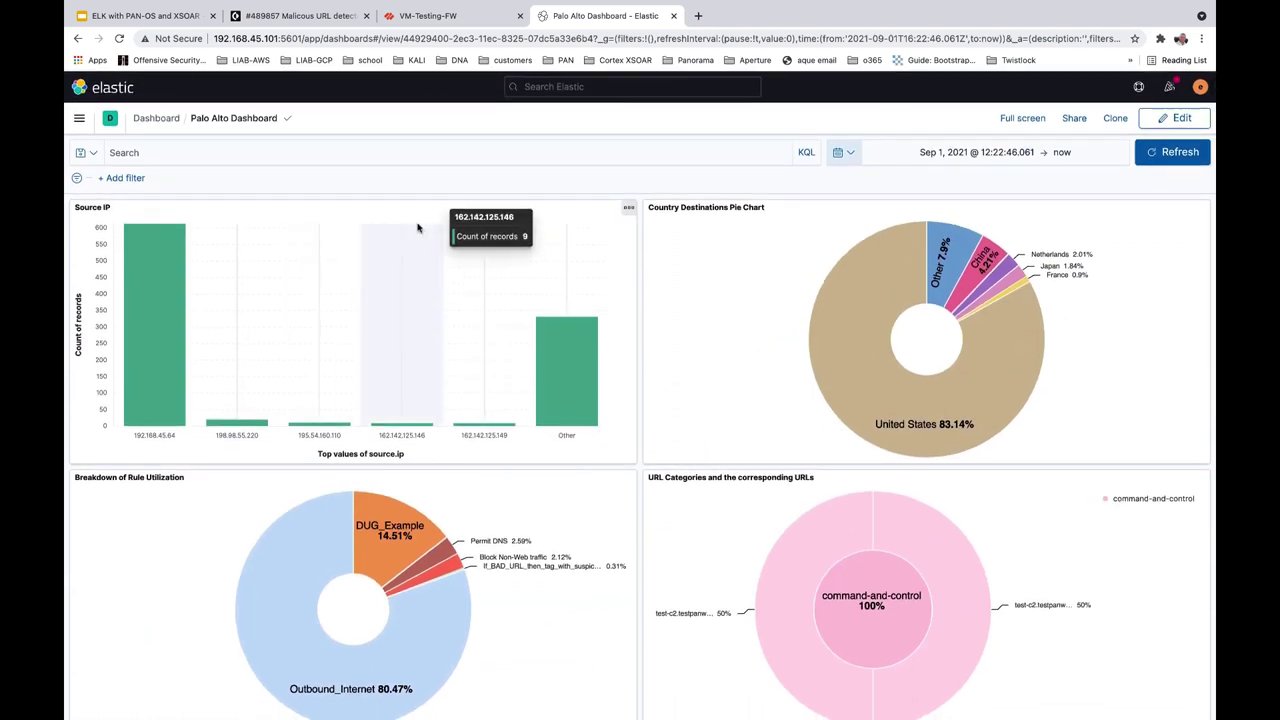
Switch to Cortex XSOAR and open the integration settings showing the Elasticsearch integrations.
{"action": "left_click", "coordinate": [312, 17]}
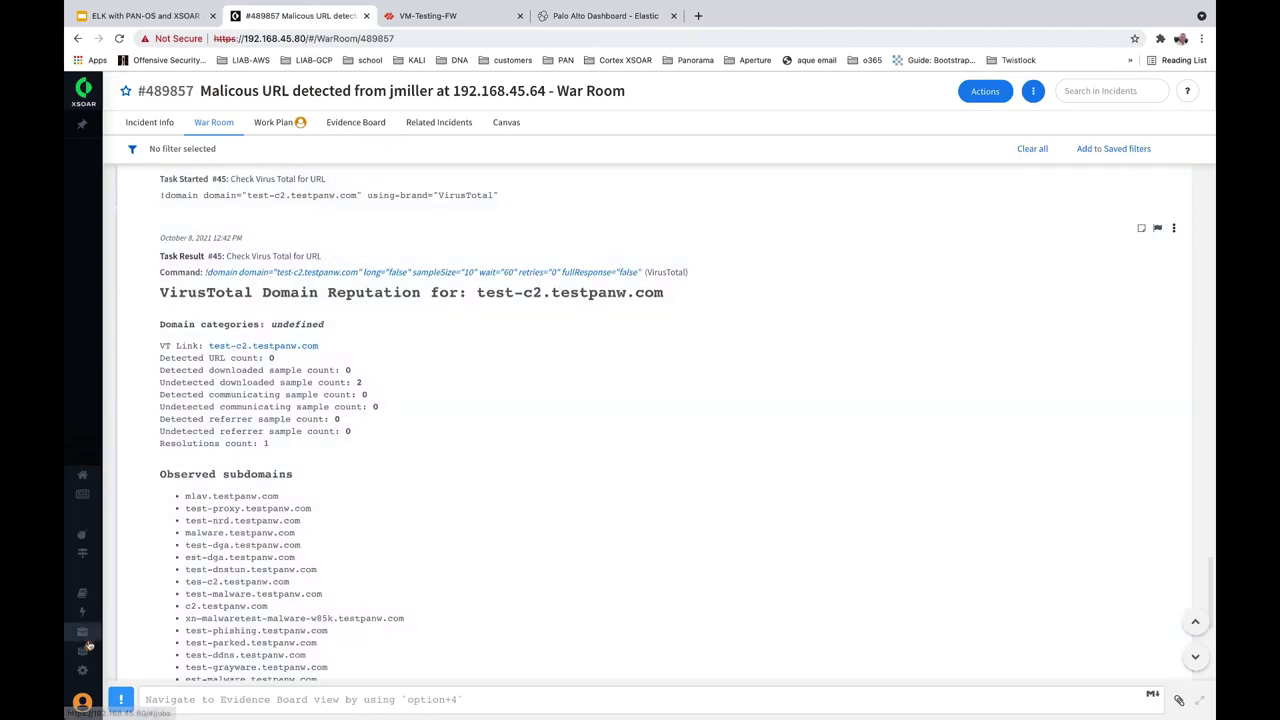
{"action": "mouse_move", "coordinate": [90, 620]}
{"action": "left_click", "coordinate": [112, 670]}
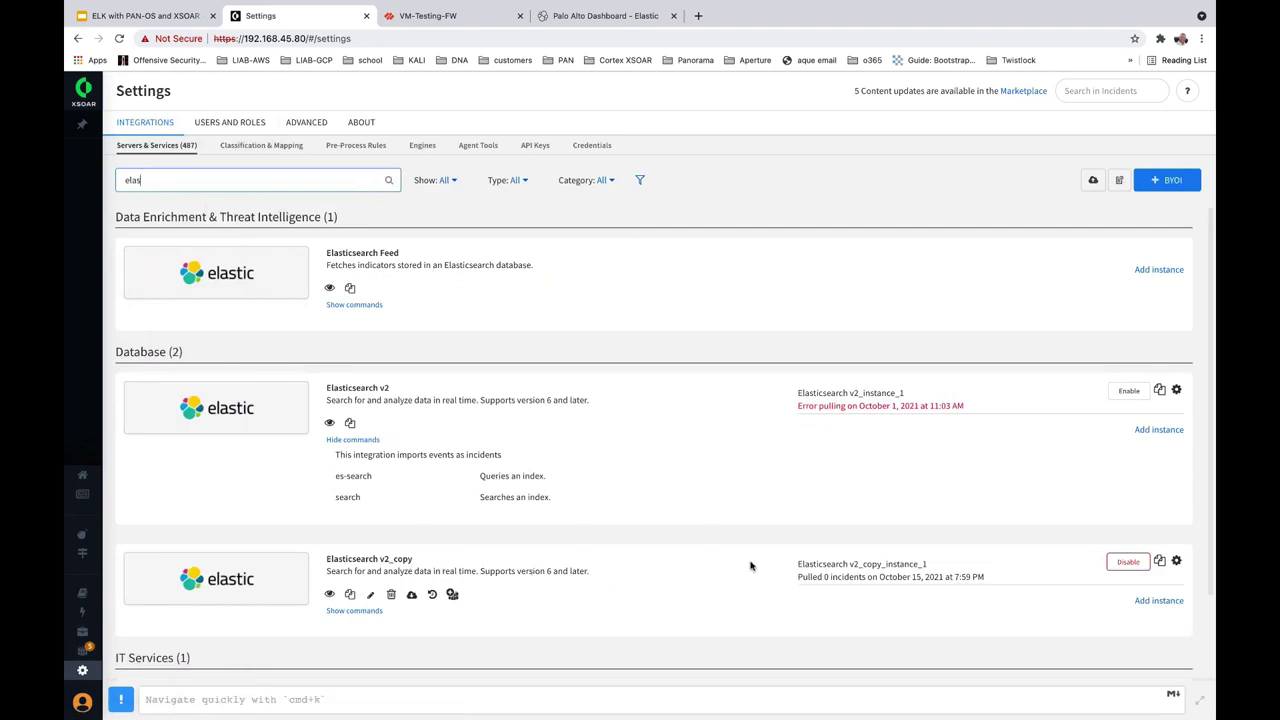
Review the server, index, fetch query and fetch interval settings of Elasticsearch v2_copy_instance_1, and close them without saving.
{"action": "left_click", "coordinate": [1176, 561]}
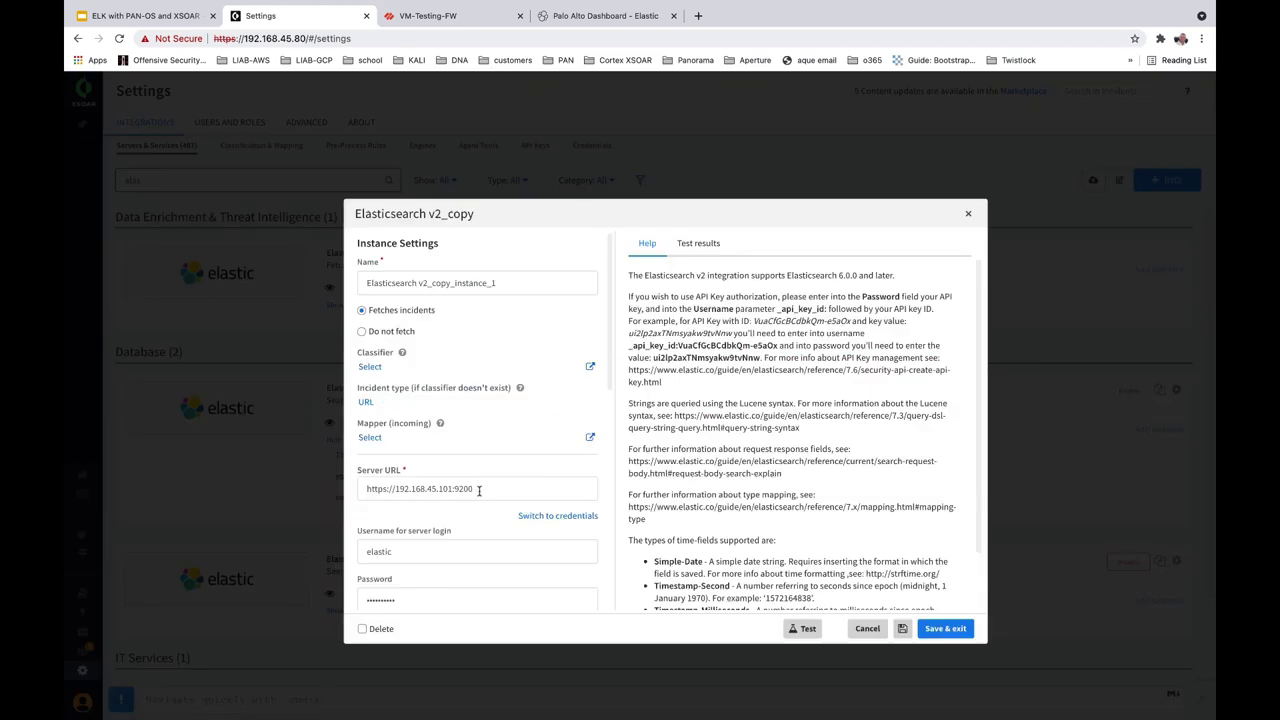
{"action": "scroll", "coordinate": [479, 490], "scroll_direction": "down", "scroll_amount": 5}
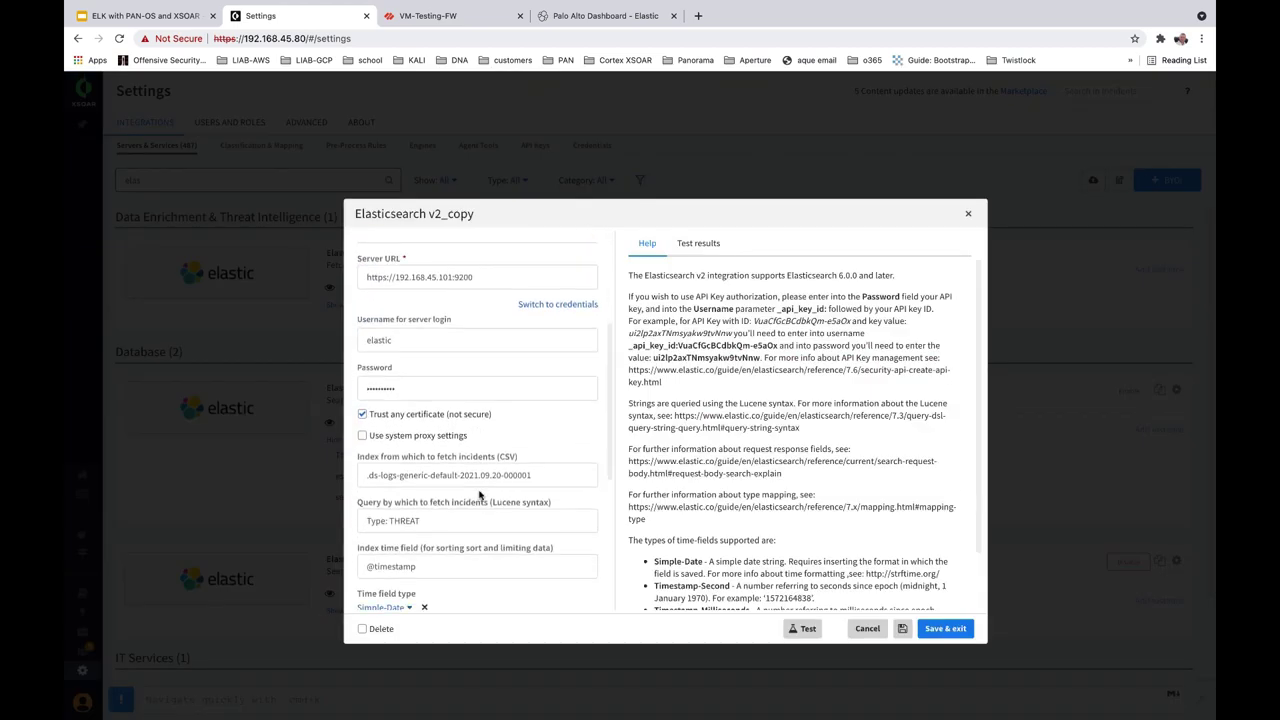
{"action": "scroll", "coordinate": [479, 496], "scroll_direction": "down", "scroll_amount": 2}
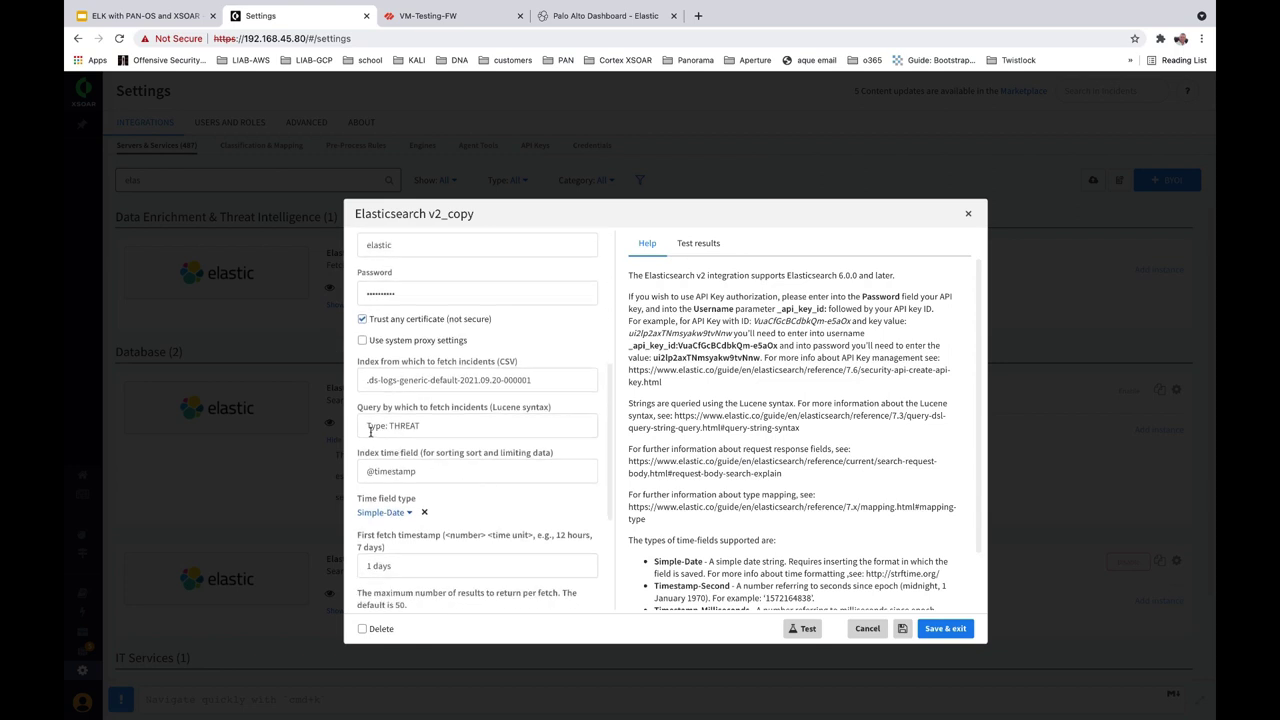
{"action": "scroll", "coordinate": [424, 431], "scroll_direction": "down", "scroll_amount": 5}
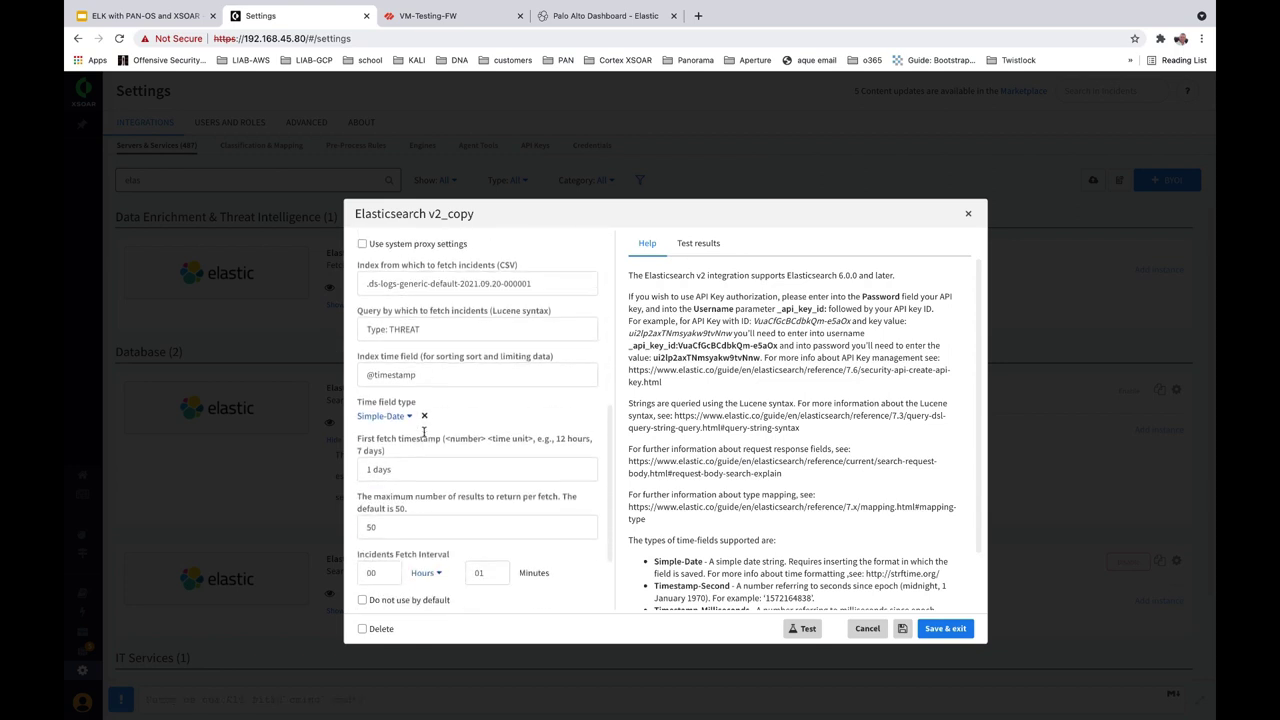
{"action": "left_click", "coordinate": [879, 636]}
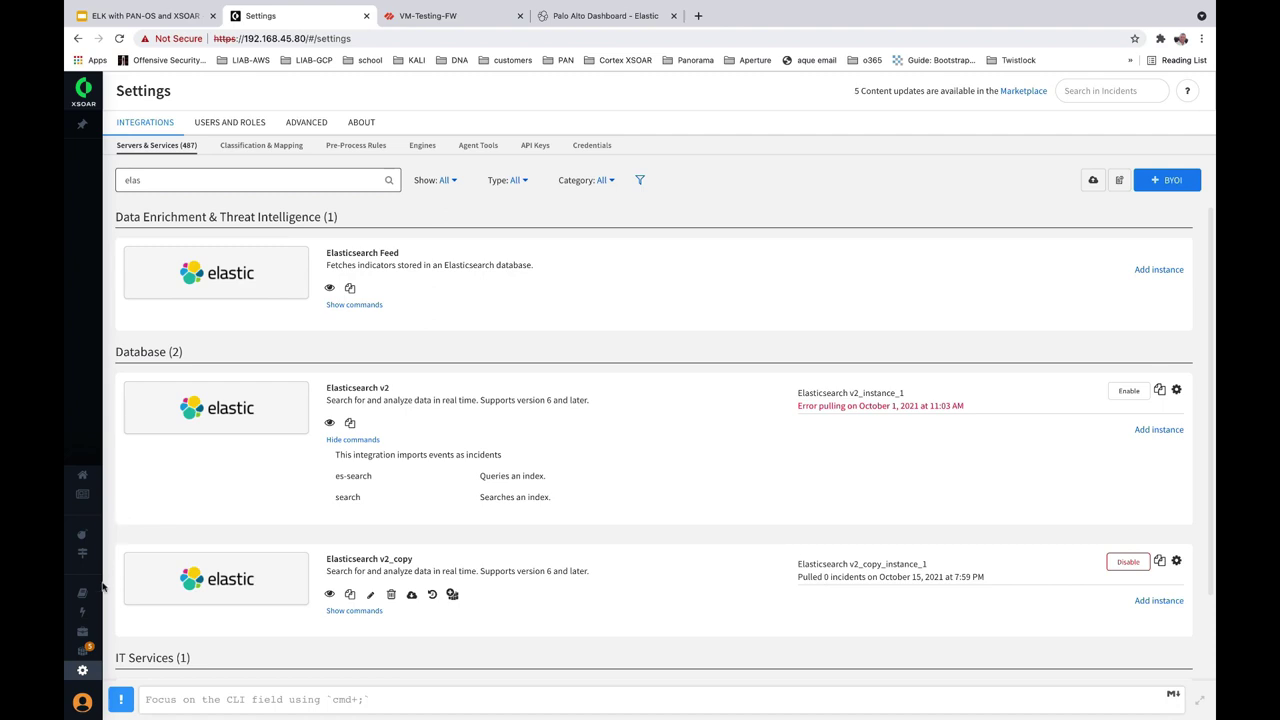
Reopen the Elasticsearch v2_copy_instance_1 settings to check the incident fetching, classifier and incident type options, and cancel without changes.
{"action": "mouse_move", "coordinate": [89, 556]}
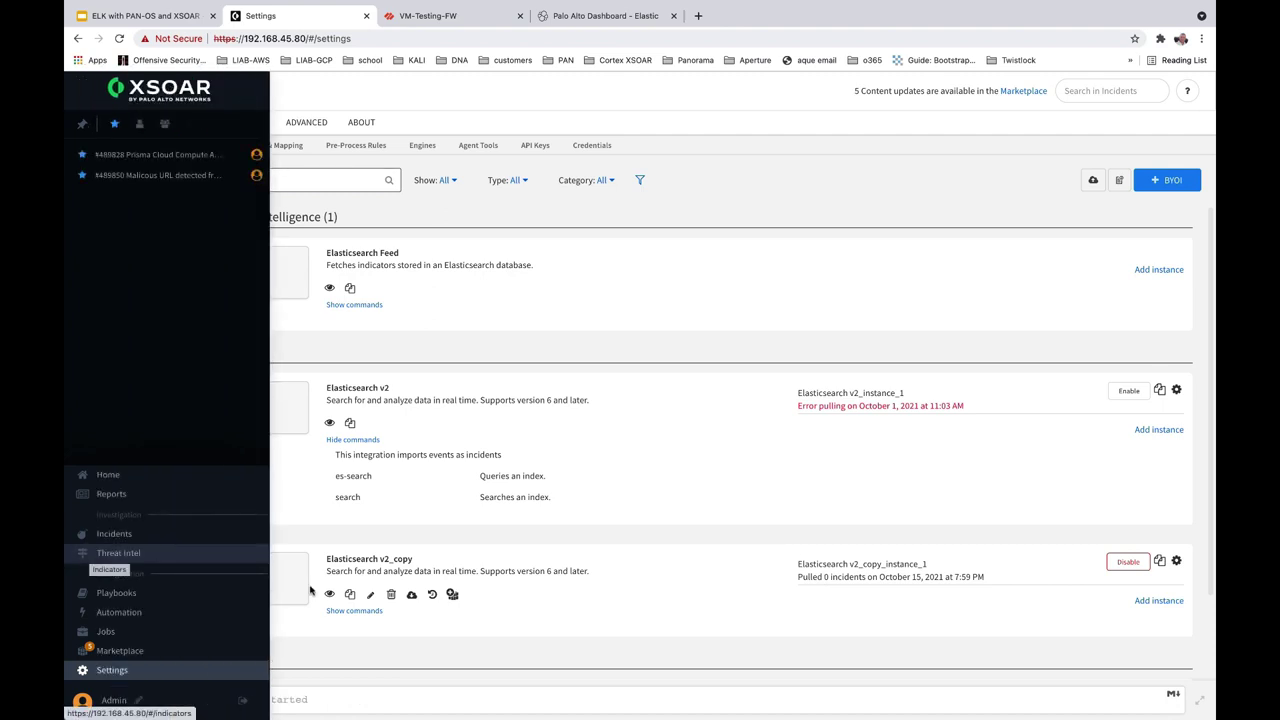
{"action": "left_click", "coordinate": [1176, 563]}
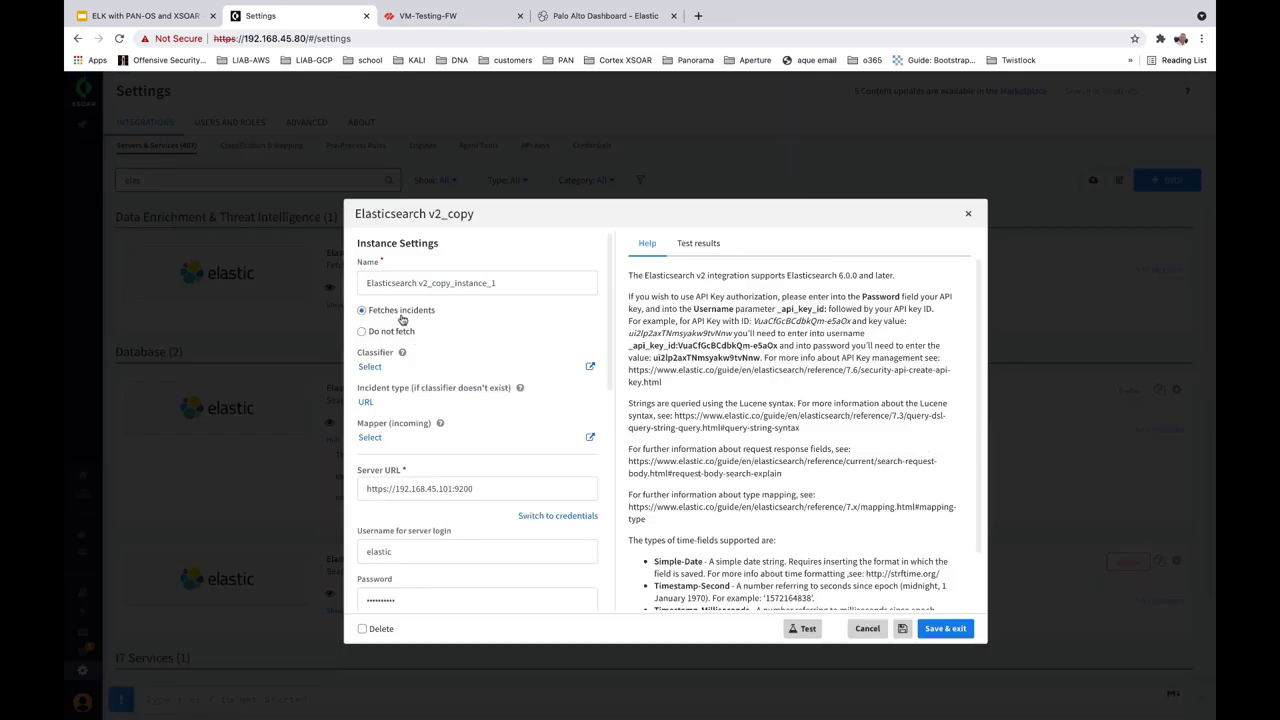
{"action": "scroll", "coordinate": [401, 315], "scroll_direction": "down", "scroll_amount": 3}
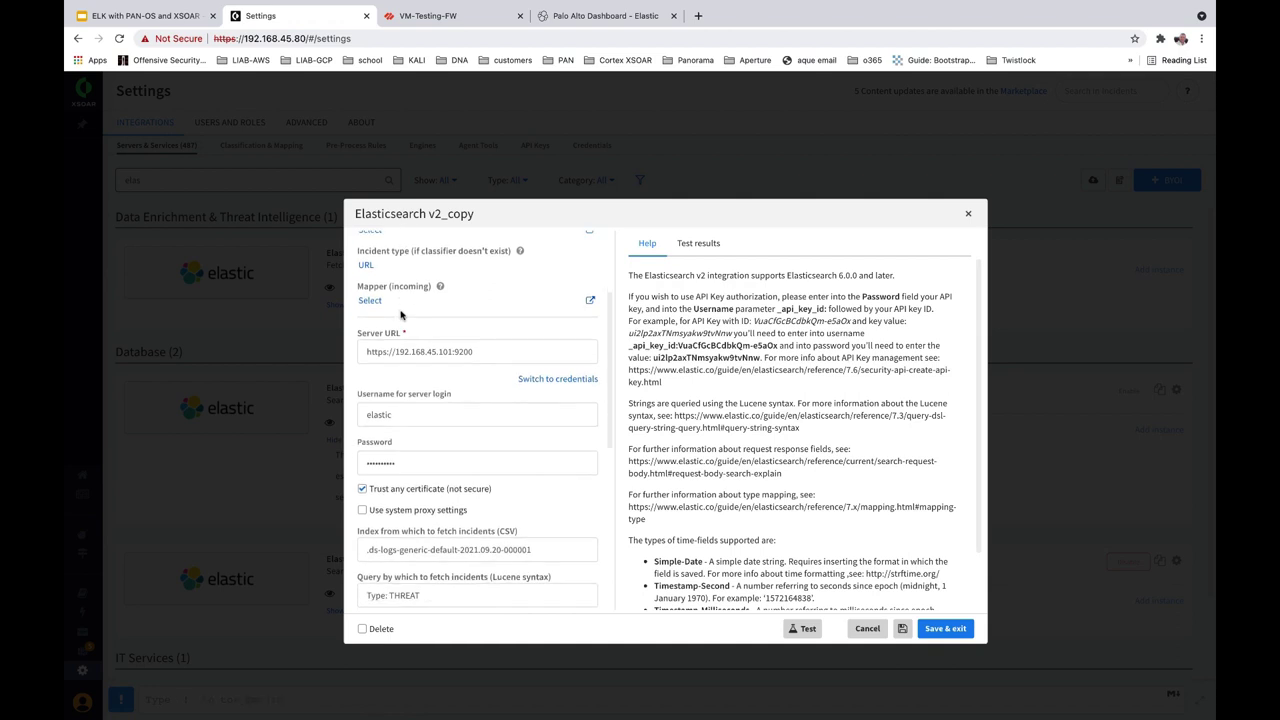
{"action": "scroll", "coordinate": [401, 315], "scroll_direction": "up", "scroll_amount": 3}
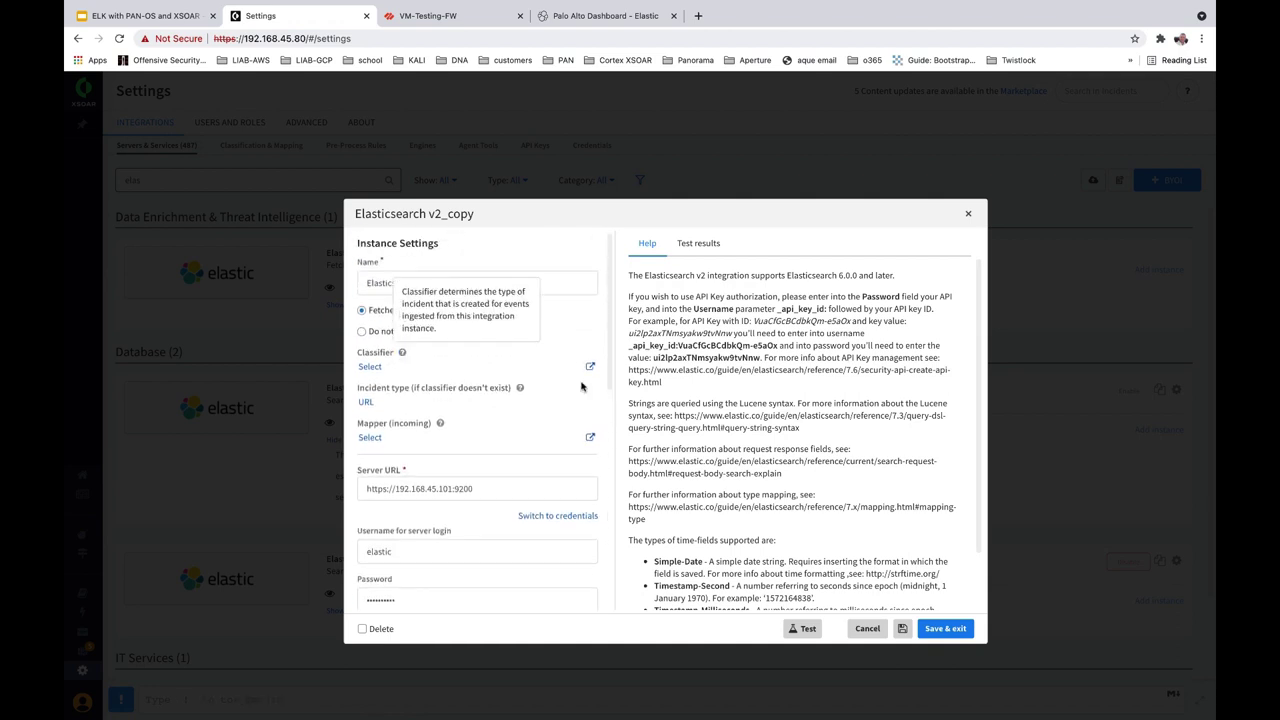
{"action": "left_click", "coordinate": [870, 630]}
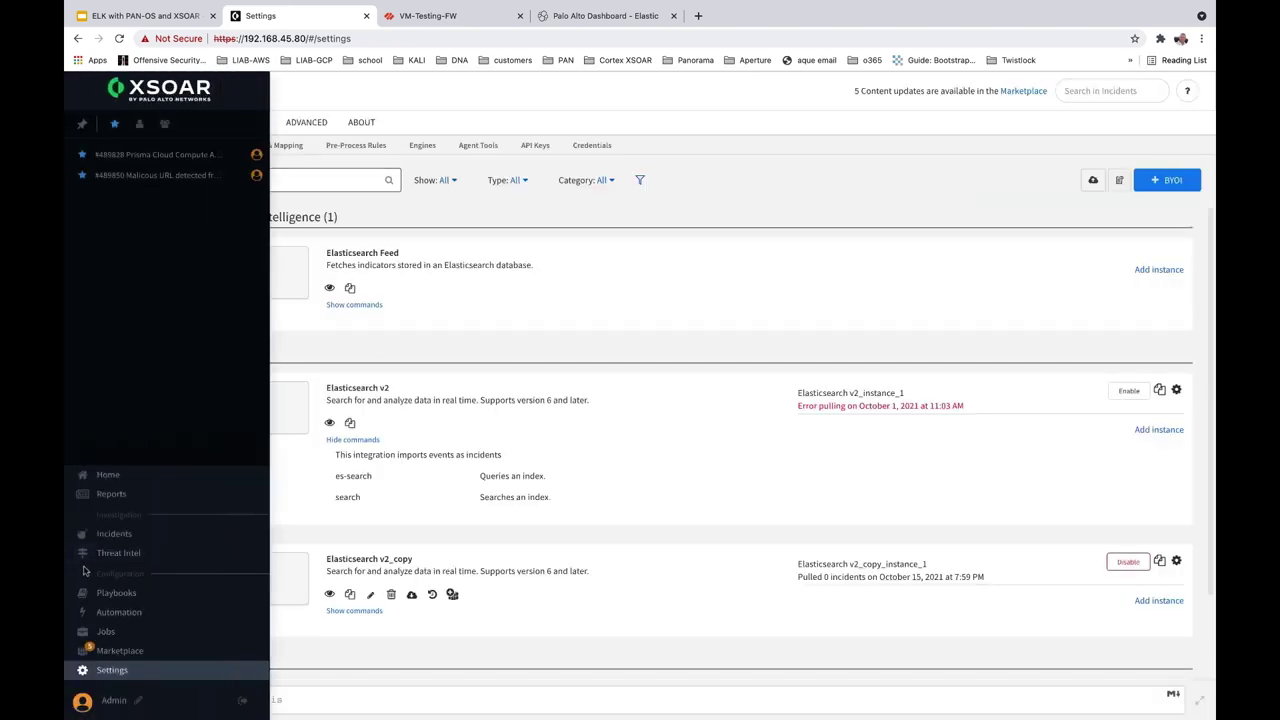
Open the newest malicious URL incident from the Incidents list, review its incident info and show its Work Plan.
{"action": "left_click", "coordinate": [102, 536]}
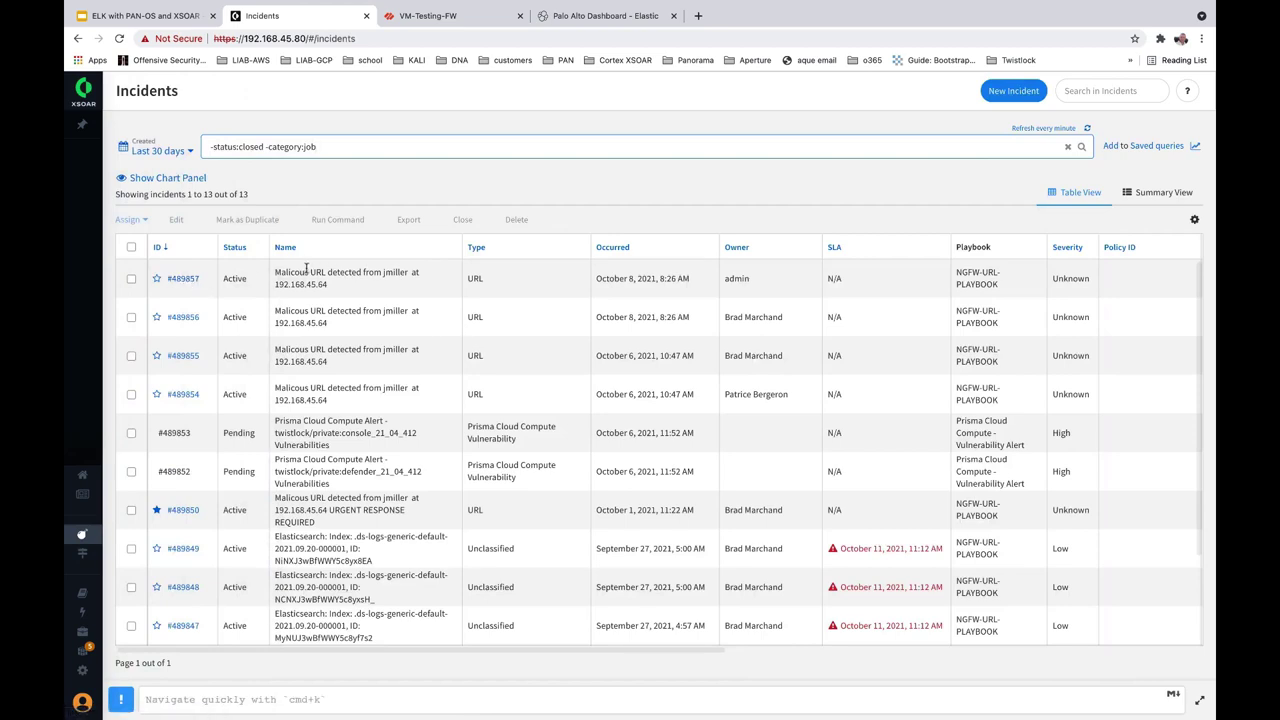
{"action": "left_click_drag", "start_coordinate": [294, 270], "coordinate": [357, 284]}
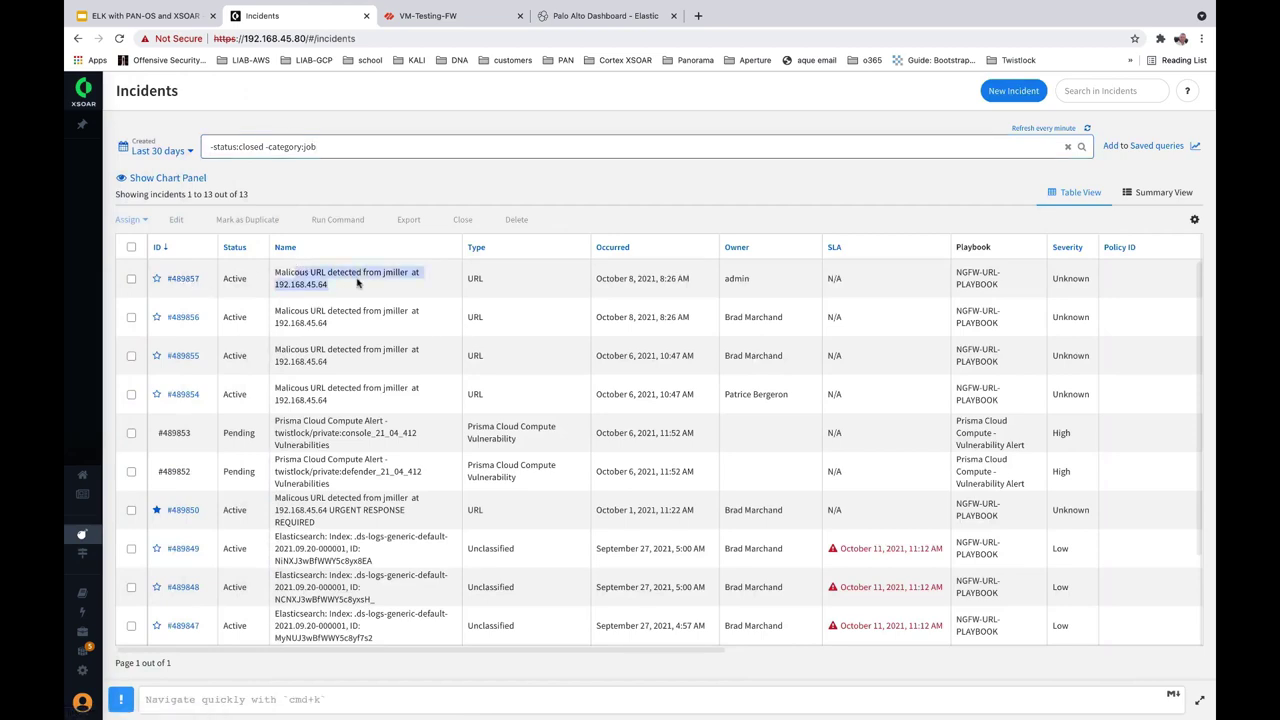
{"action": "left_click", "coordinate": [357, 284]}
{"action": "left_click", "coordinate": [189, 280]}
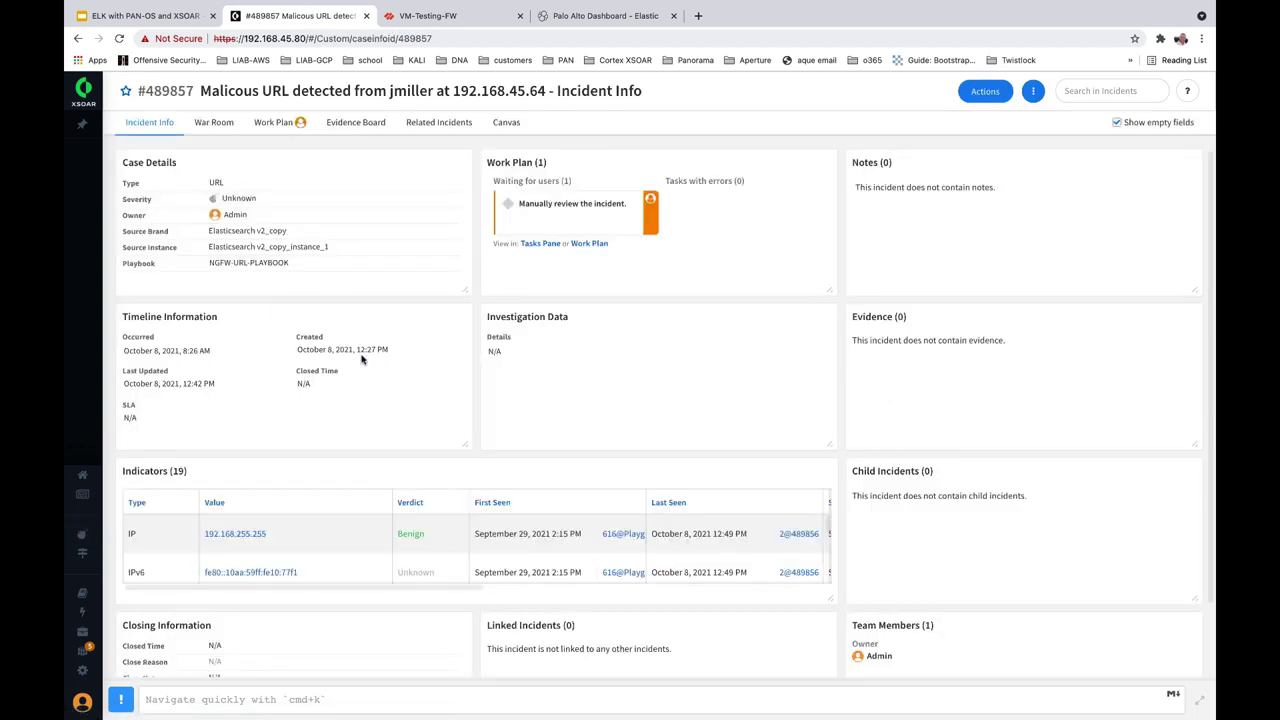
{"action": "scroll", "coordinate": [362, 360], "scroll_direction": "down", "scroll_amount": 1}
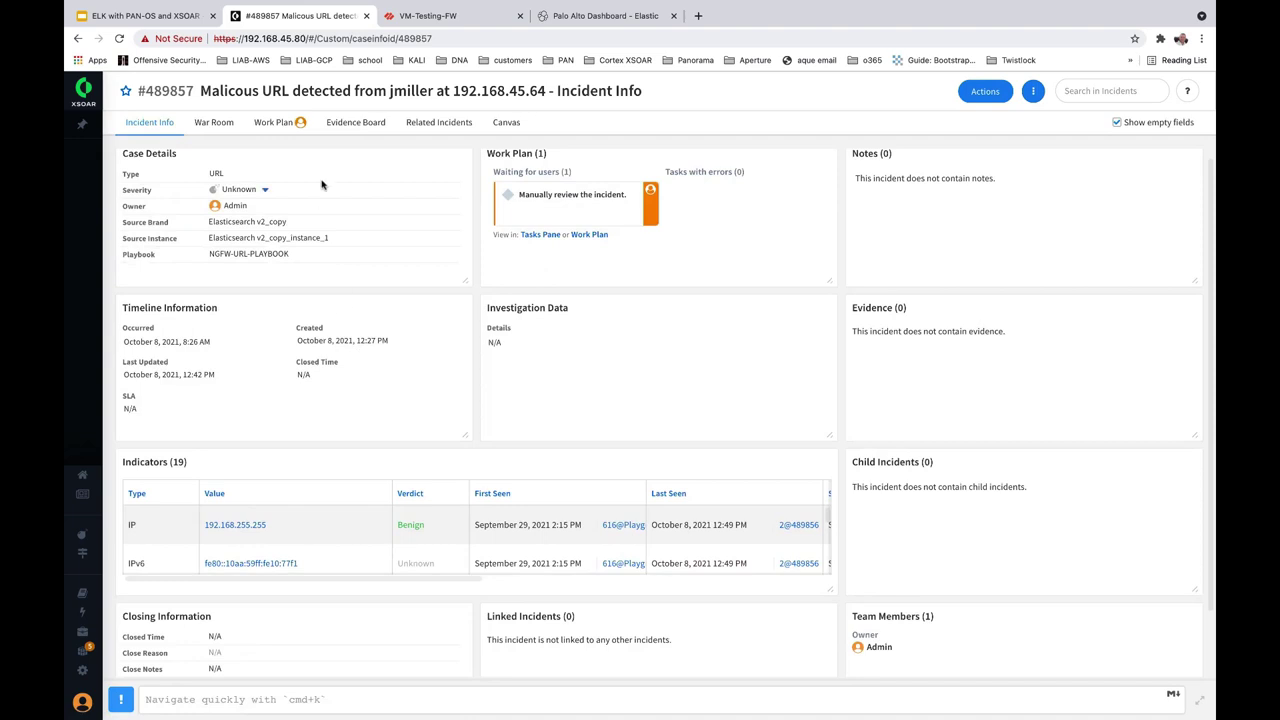
{"action": "left_click", "coordinate": [270, 123]}
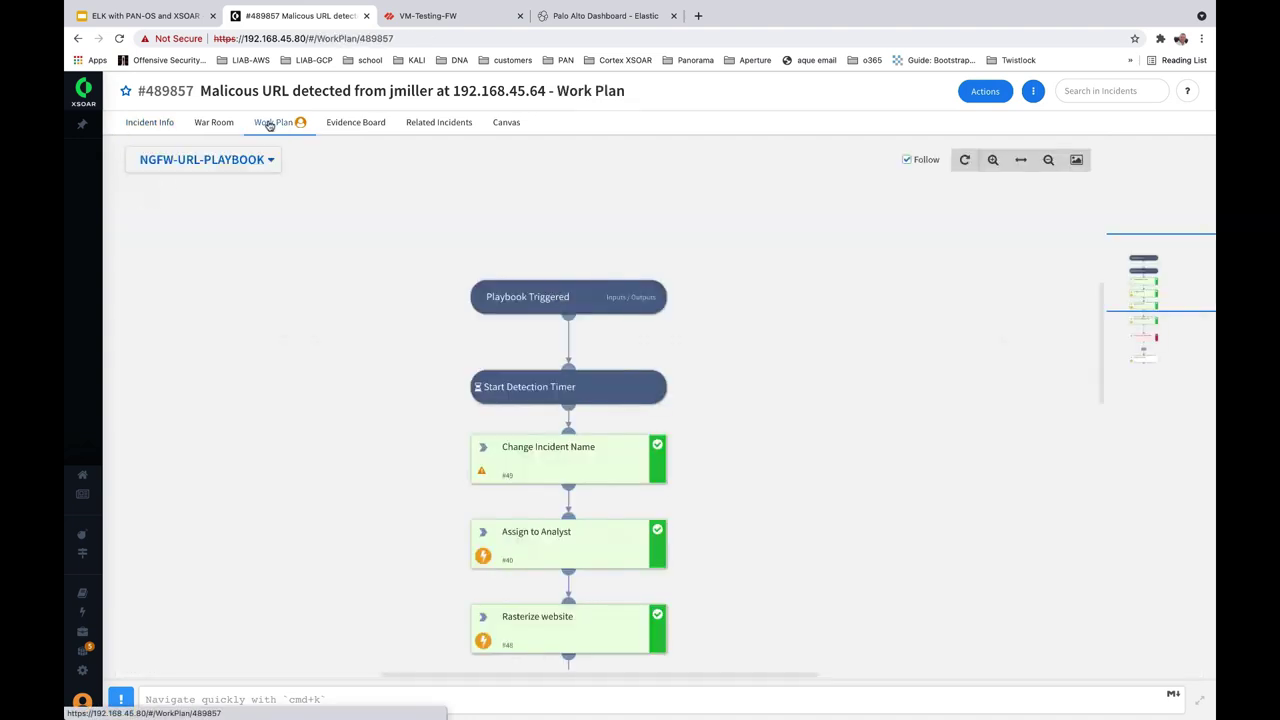
Examine the NGFW-URL-PLAYBOOK tasks in the work plan, from the detection timer to the manual incident review.
{"action": "left_click_drag", "start_coordinate": [334, 451], "coordinate": [403, 371]}
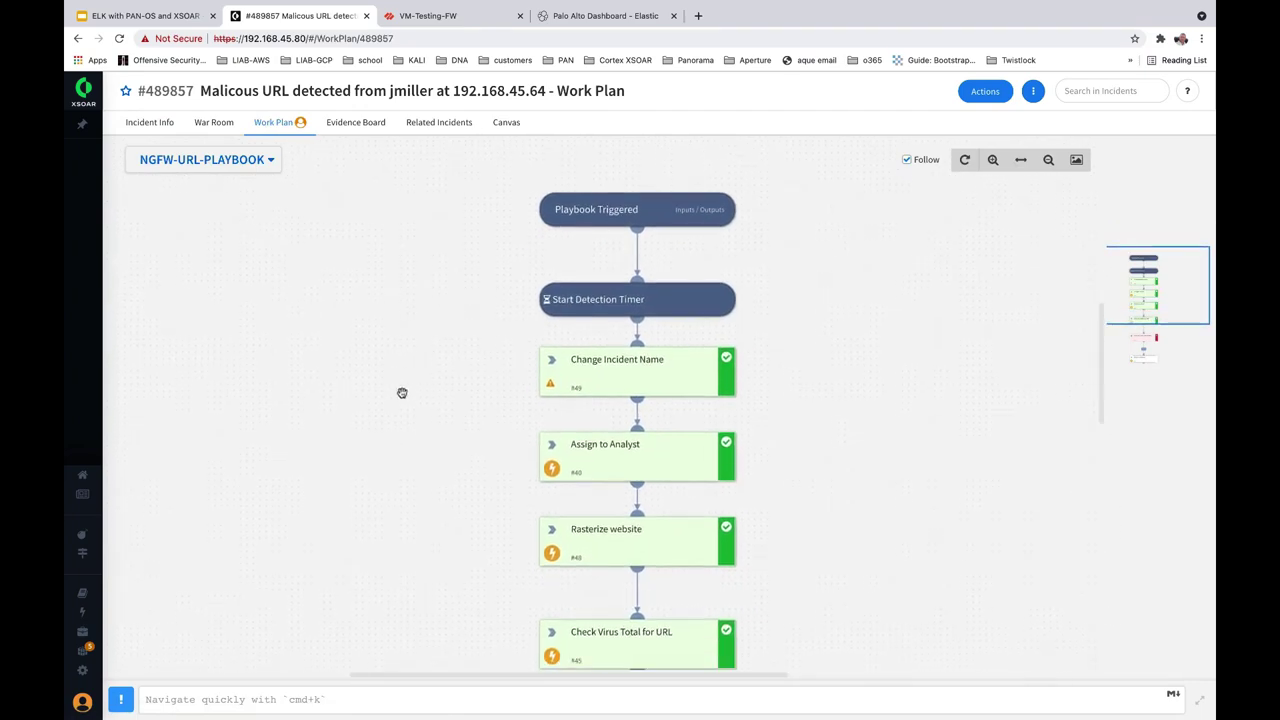
{"action": "left_click_drag", "start_coordinate": [398, 428], "coordinate": [414, 334]}
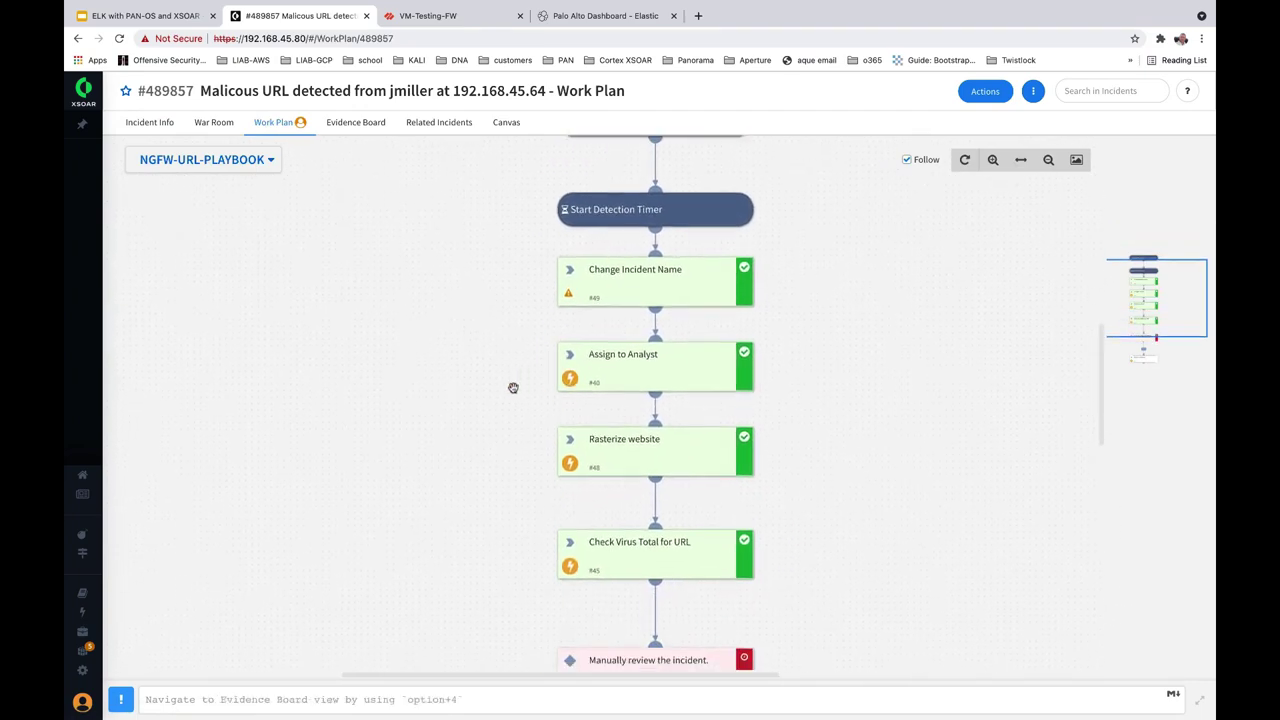
{"action": "scroll", "coordinate": [511, 386], "scroll_direction": "down", "scroll_amount": 2}
{"action": "scroll", "coordinate": [513, 388], "scroll_direction": "down", "scroll_amount": 3}
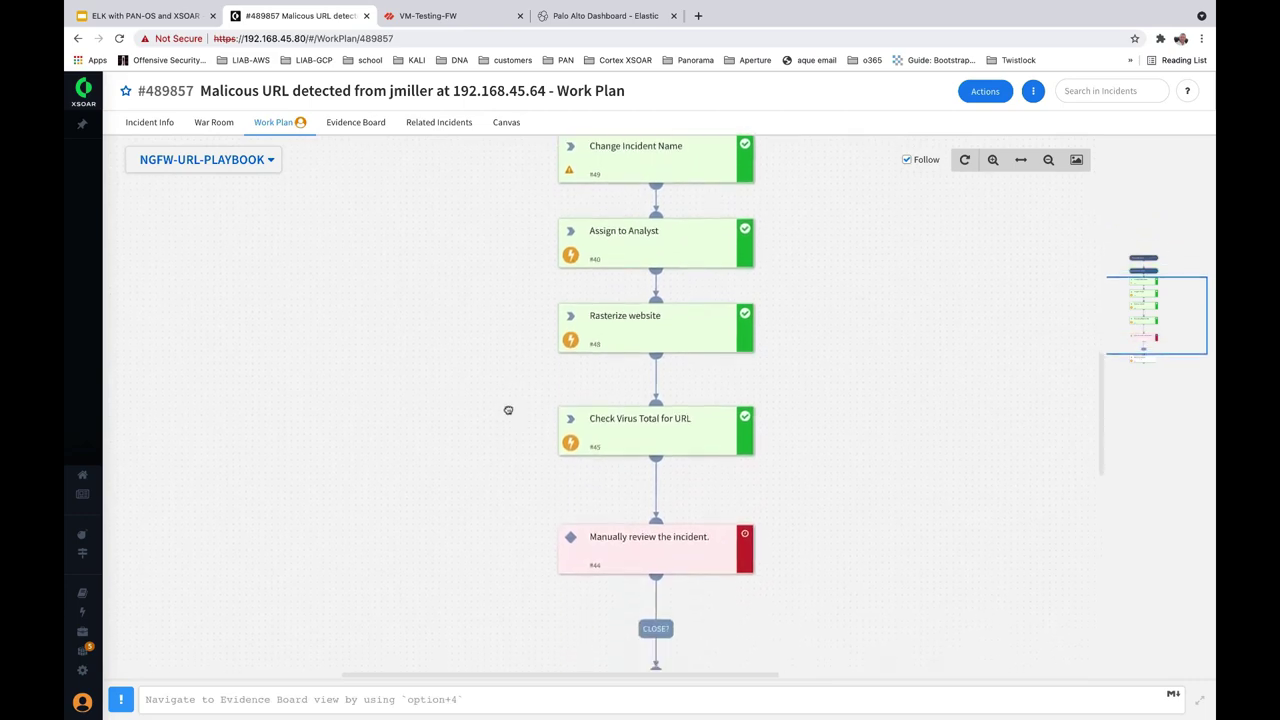
{"action": "left_click_drag", "start_coordinate": [507, 377], "coordinate": [503, 477]}
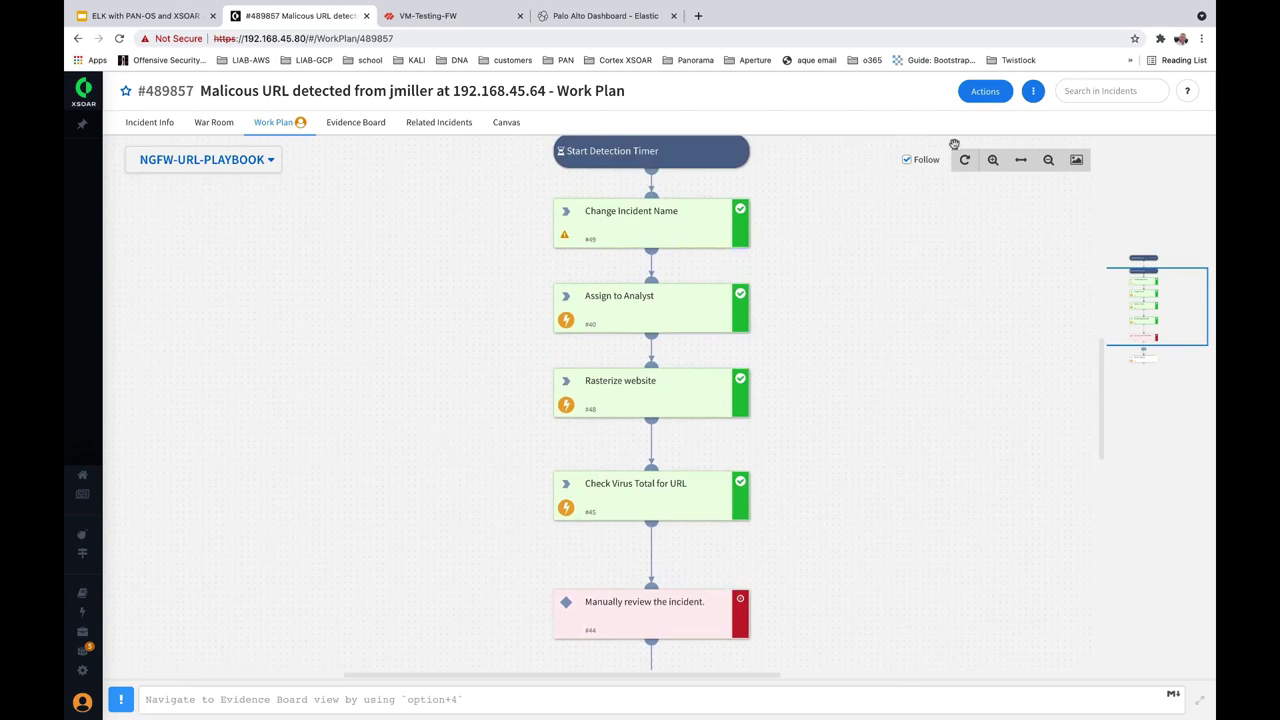
Show the incident's context data and expand the incident entry to examine its general, source and SLA fields.
{"action": "left_click", "coordinate": [1033, 93]}
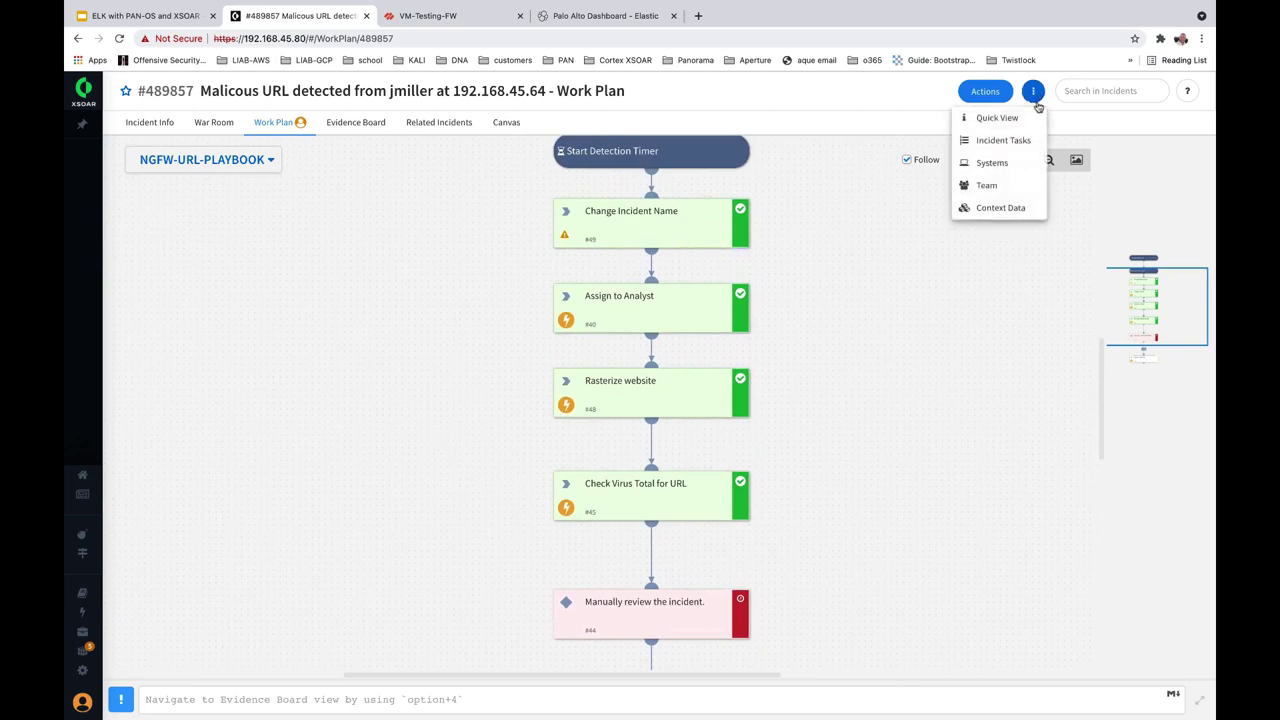
{"action": "left_click", "coordinate": [998, 208]}
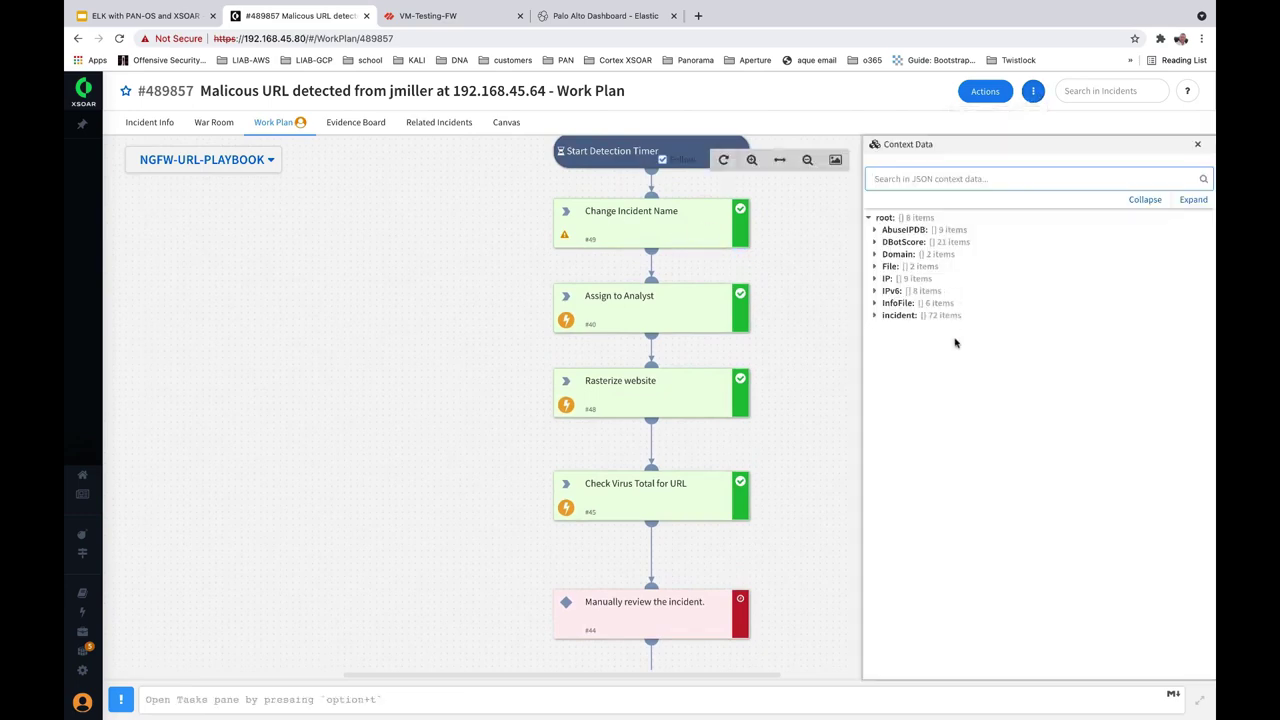
{"action": "left_click", "coordinate": [875, 315]}
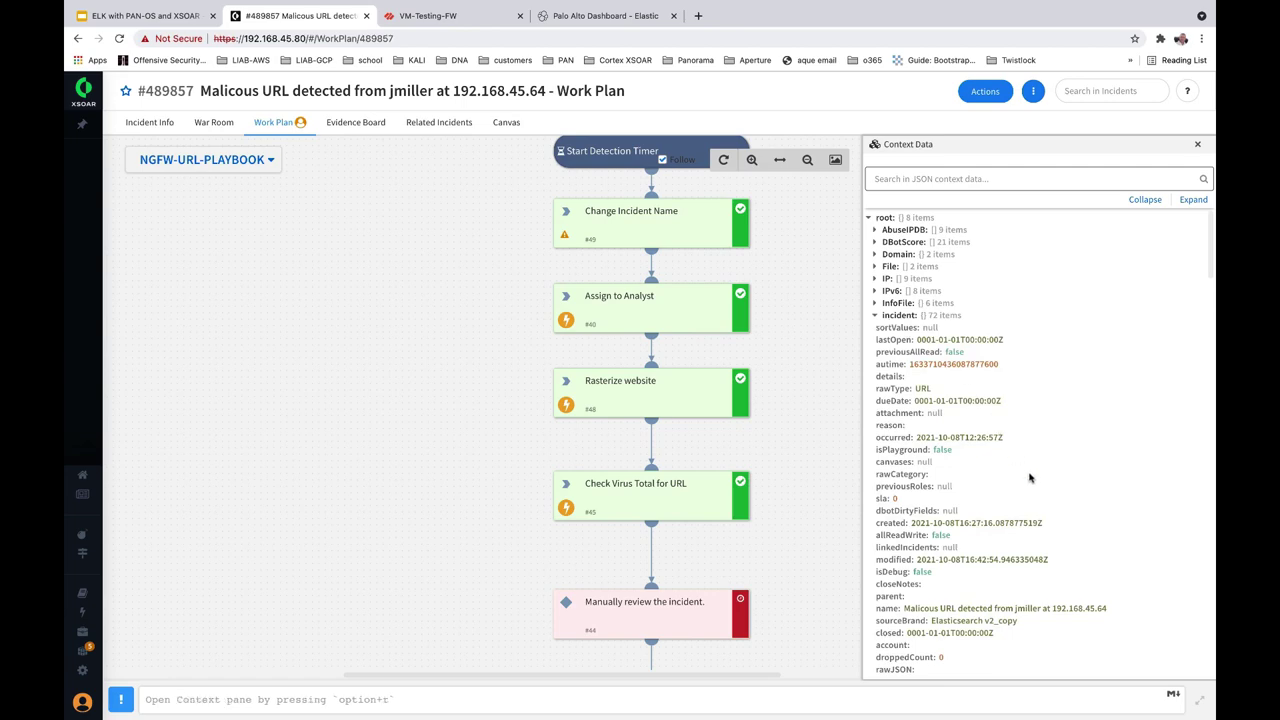
{"action": "scroll", "coordinate": [1030, 478], "scroll_direction": "down", "scroll_amount": 5}
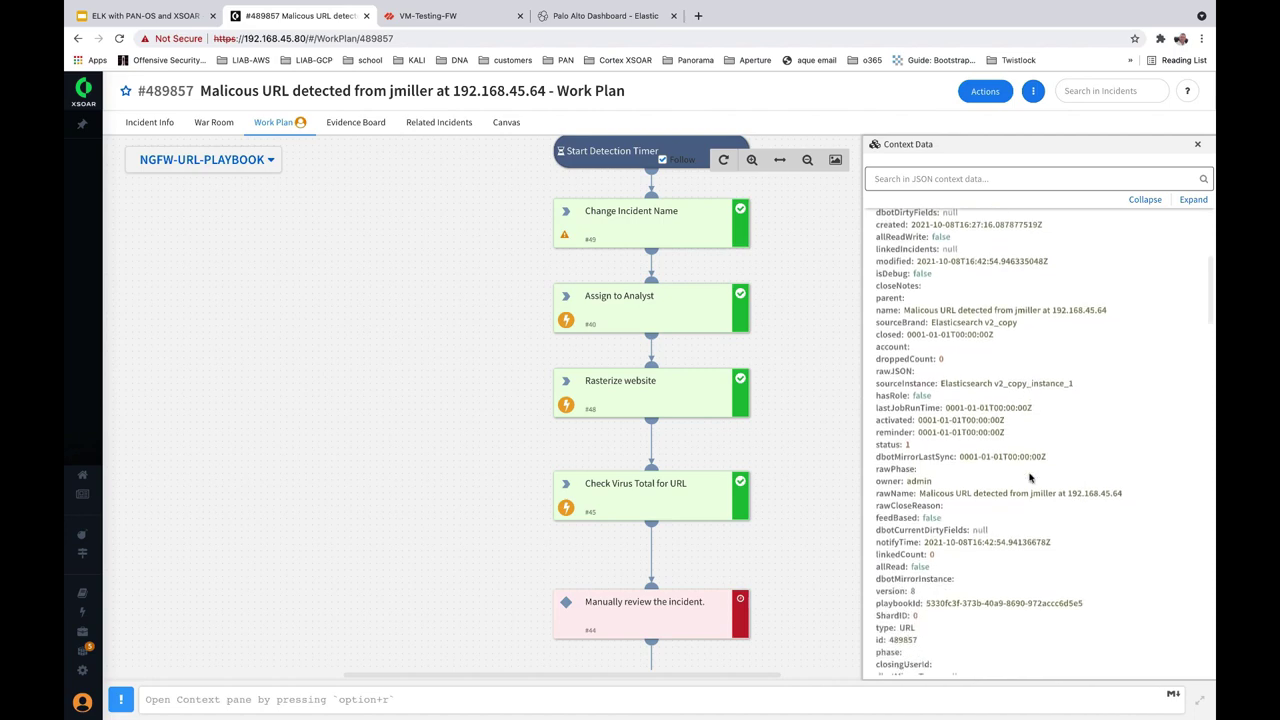
{"action": "scroll", "coordinate": [1030, 478], "scroll_direction": "down", "scroll_amount": 2}
{"action": "scroll", "coordinate": [1030, 478], "scroll_direction": "down", "scroll_amount": 4}
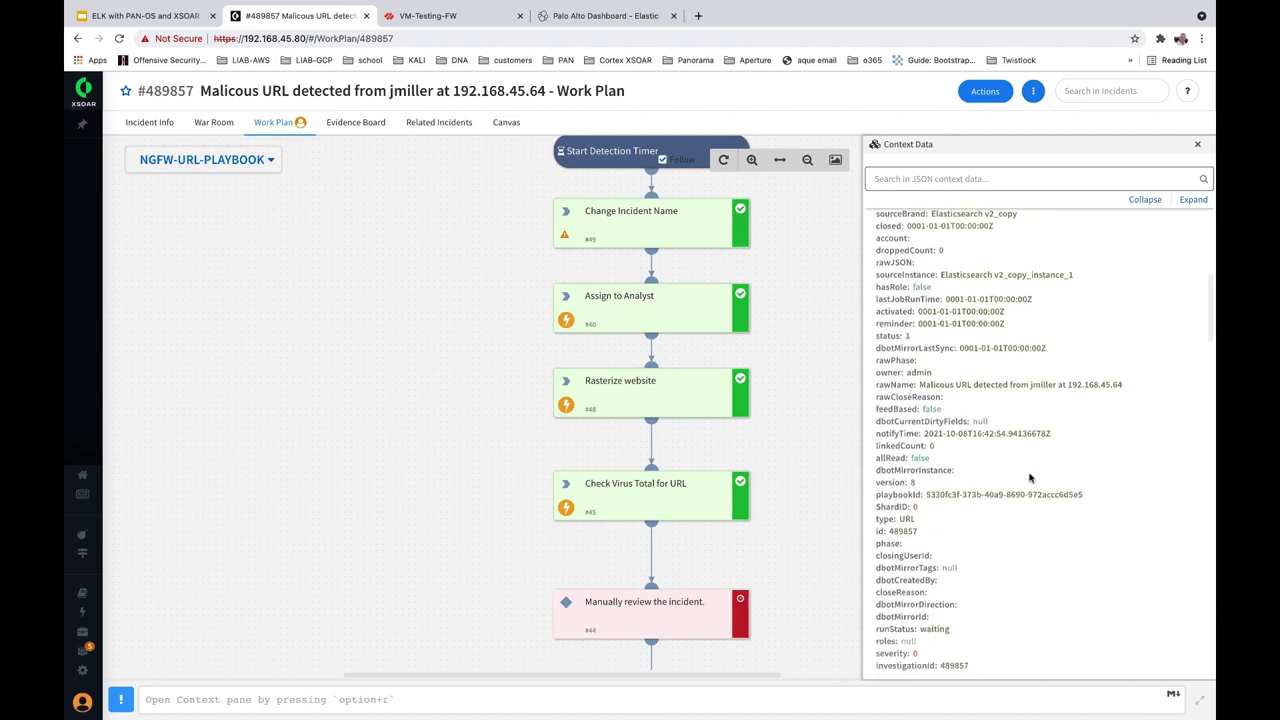
{"action": "scroll", "coordinate": [1030, 478], "scroll_direction": "down", "scroll_amount": 10}
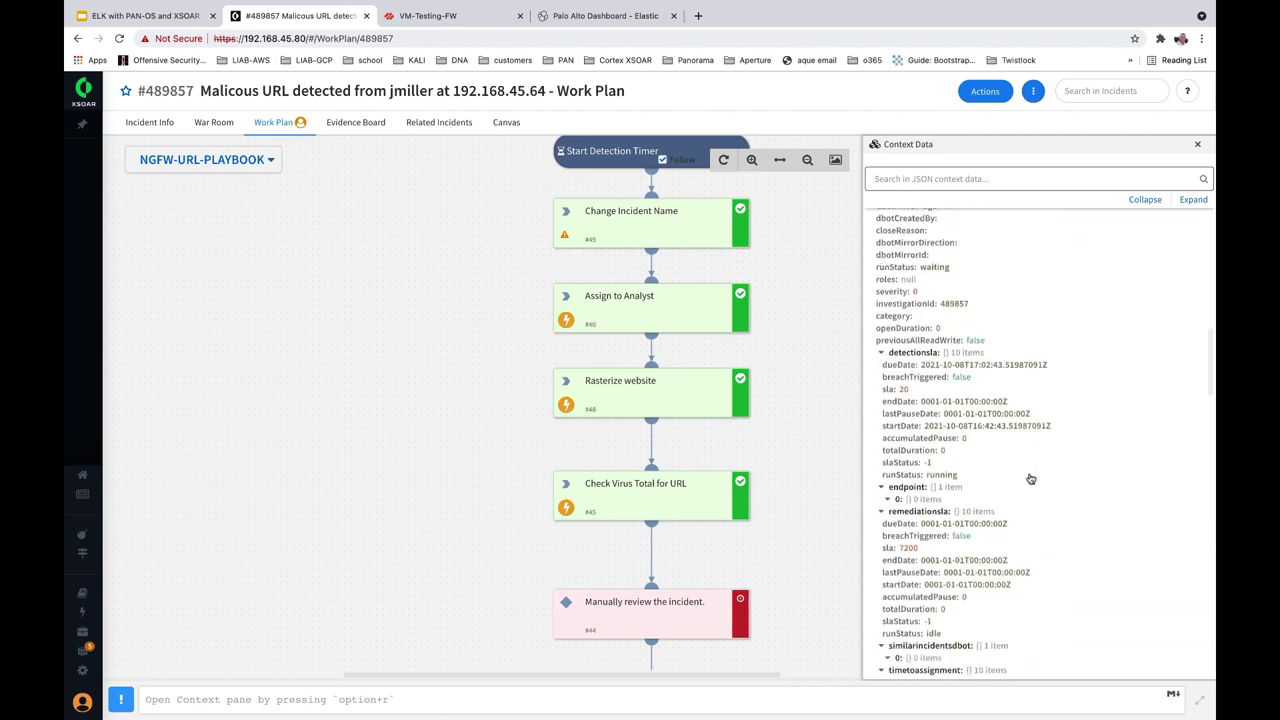
Examine the firewall log fields stored in the incident's context data, such as URL category, action and rule name, and close the context data.
{"action": "scroll", "coordinate": [1030, 478], "scroll_direction": "down", "scroll_amount": 1}
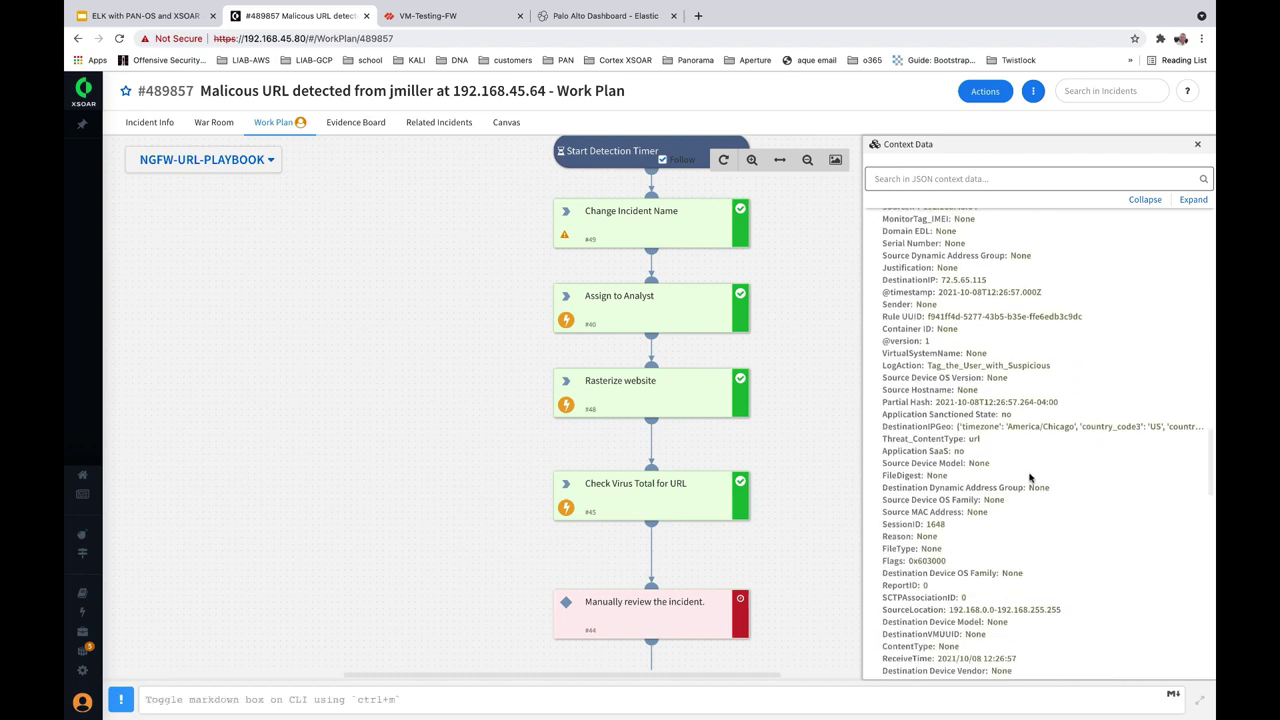
{"action": "scroll", "coordinate": [1030, 478], "scroll_direction": "down", "scroll_amount": 1}
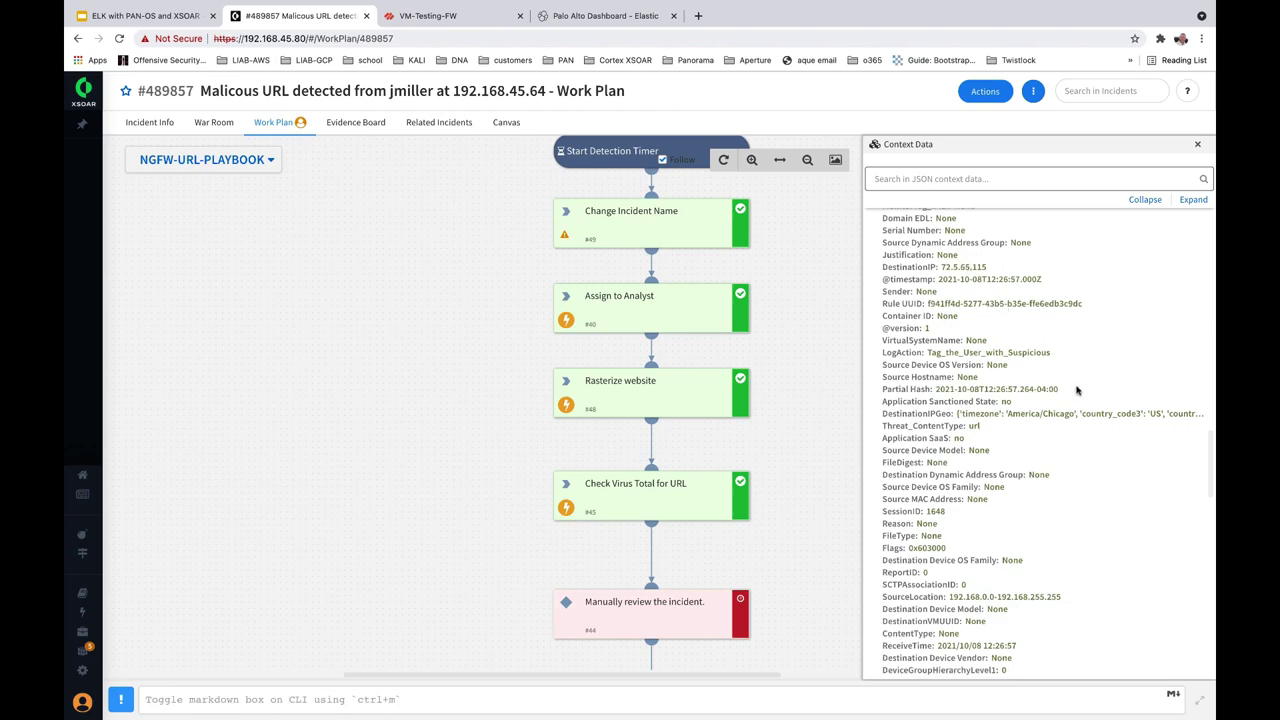
{"action": "scroll", "coordinate": [1077, 390], "scroll_direction": "down", "scroll_amount": 5}
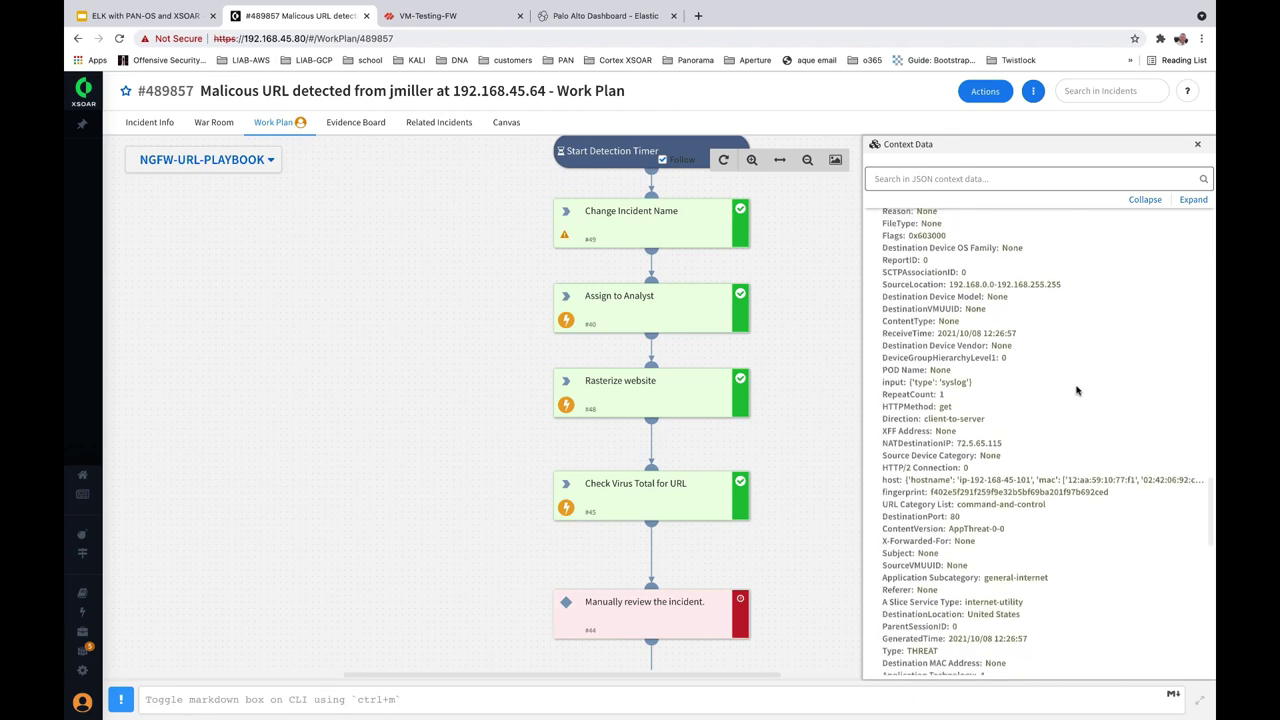
{"action": "scroll", "coordinate": [1077, 390], "scroll_direction": "down", "scroll_amount": 1}
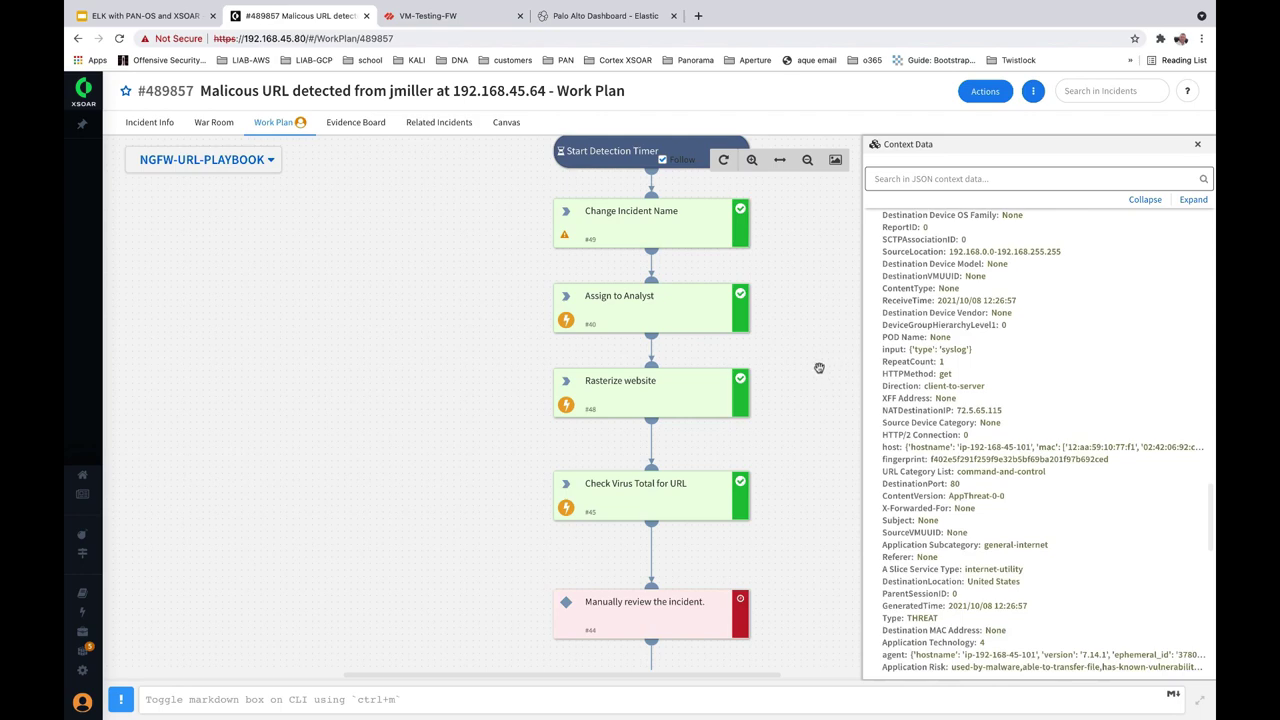
{"action": "scroll", "coordinate": [958, 440], "scroll_direction": "down", "scroll_amount": 5}
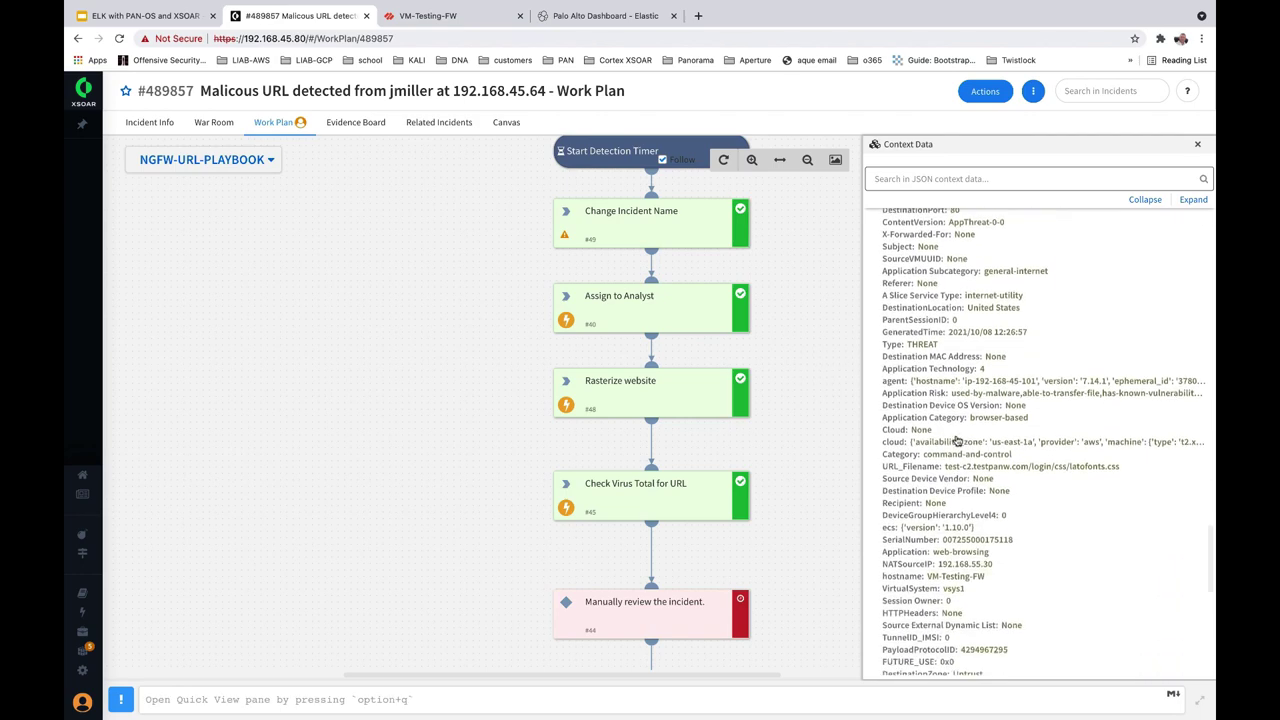
{"action": "scroll", "coordinate": [958, 440], "scroll_direction": "down", "scroll_amount": 2}
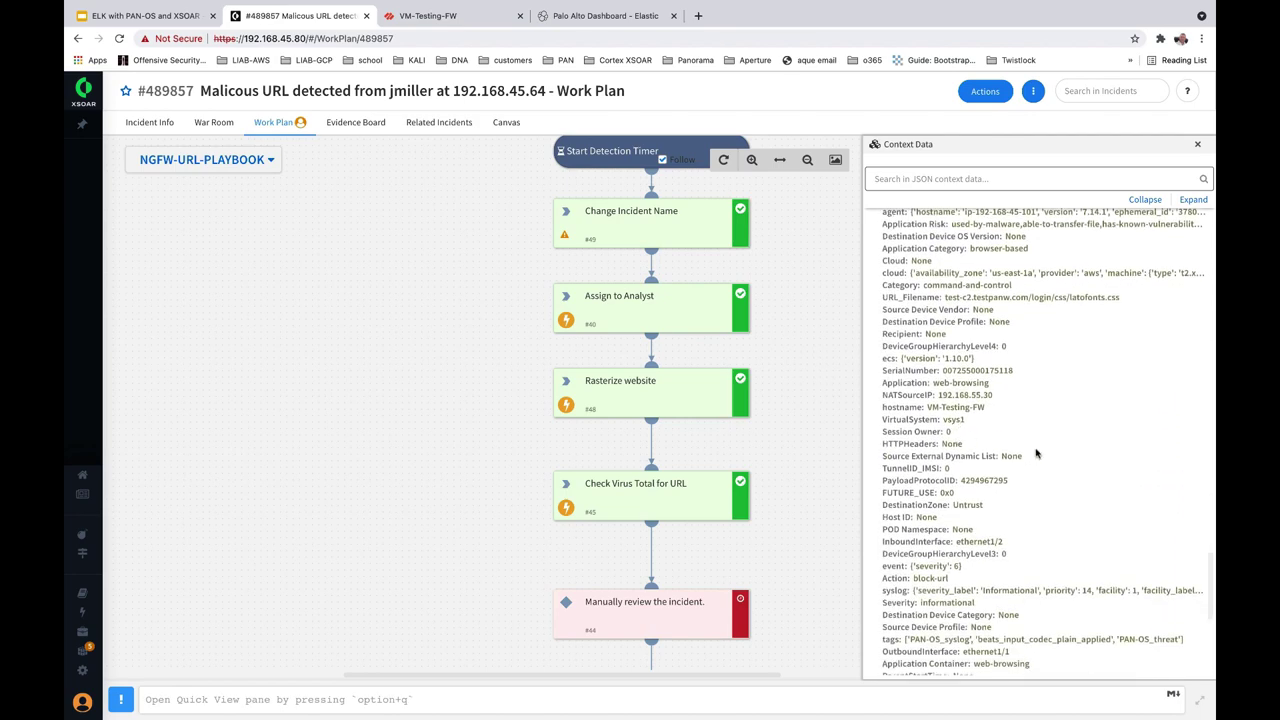
{"action": "scroll", "coordinate": [1036, 454], "scroll_direction": "down", "scroll_amount": 2}
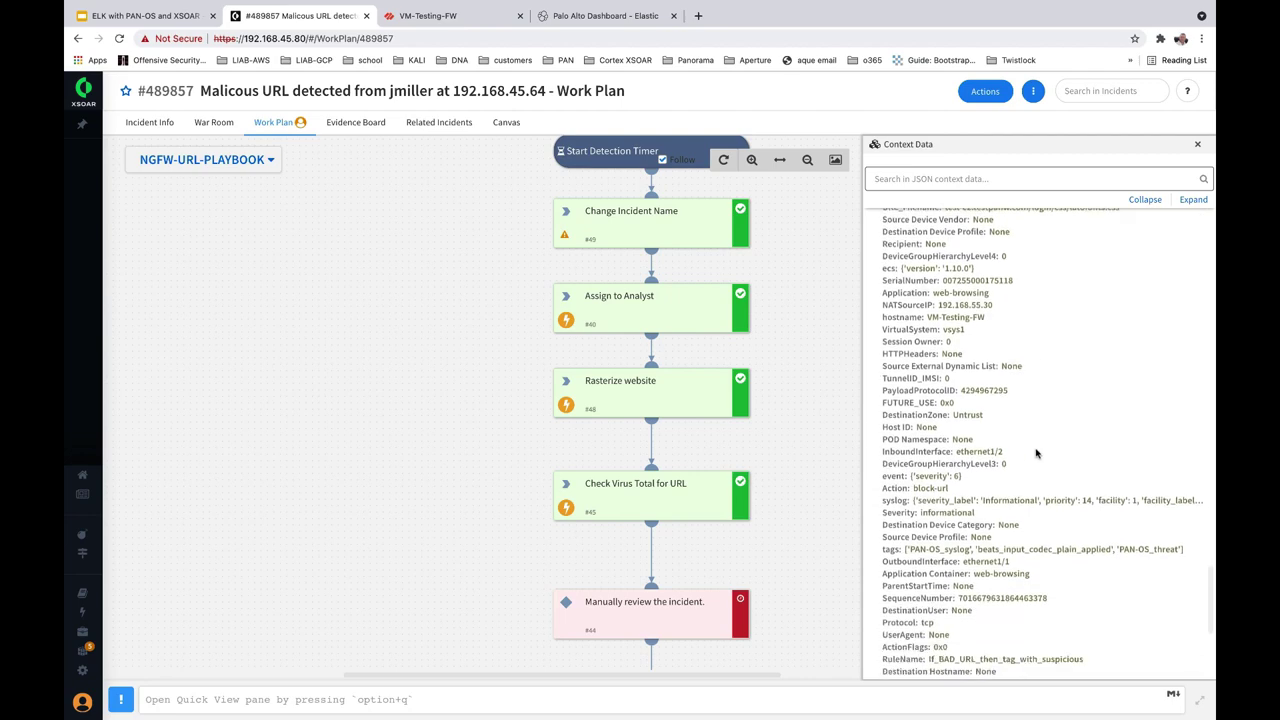
{"action": "scroll", "coordinate": [1046, 375], "scroll_direction": "down", "scroll_amount": 3}
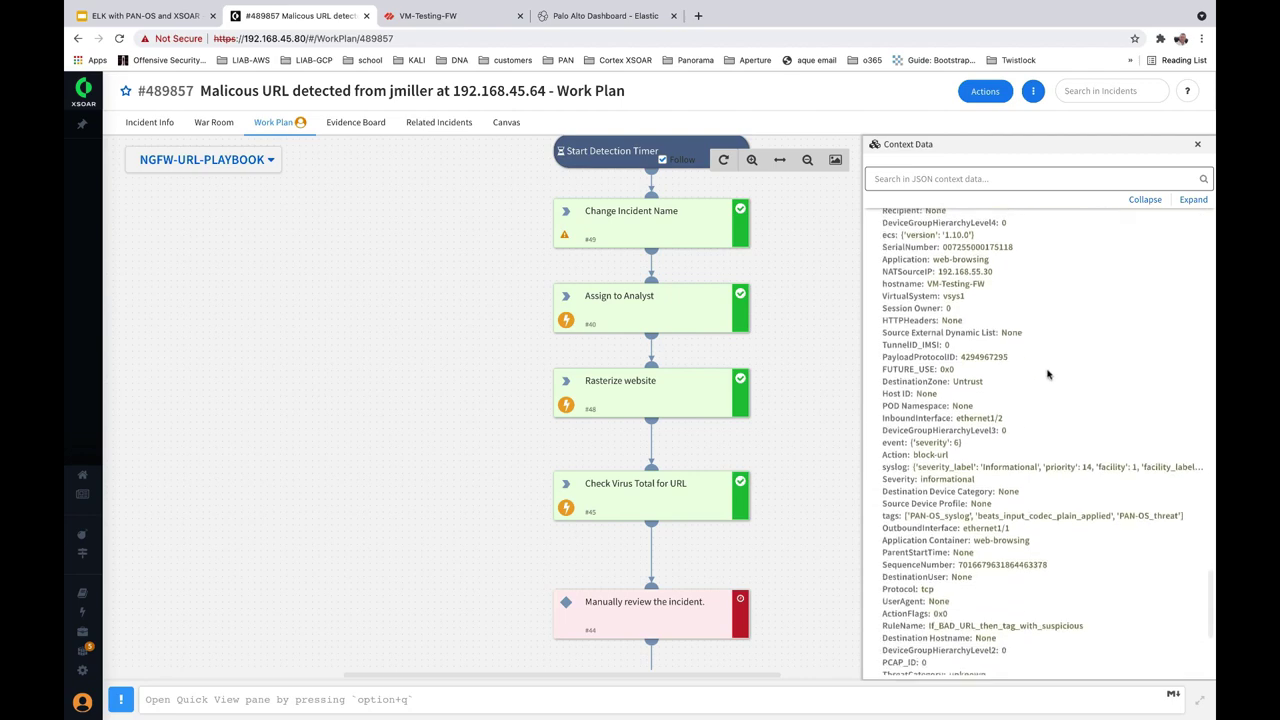
{"action": "left_click", "coordinate": [1197, 144]}
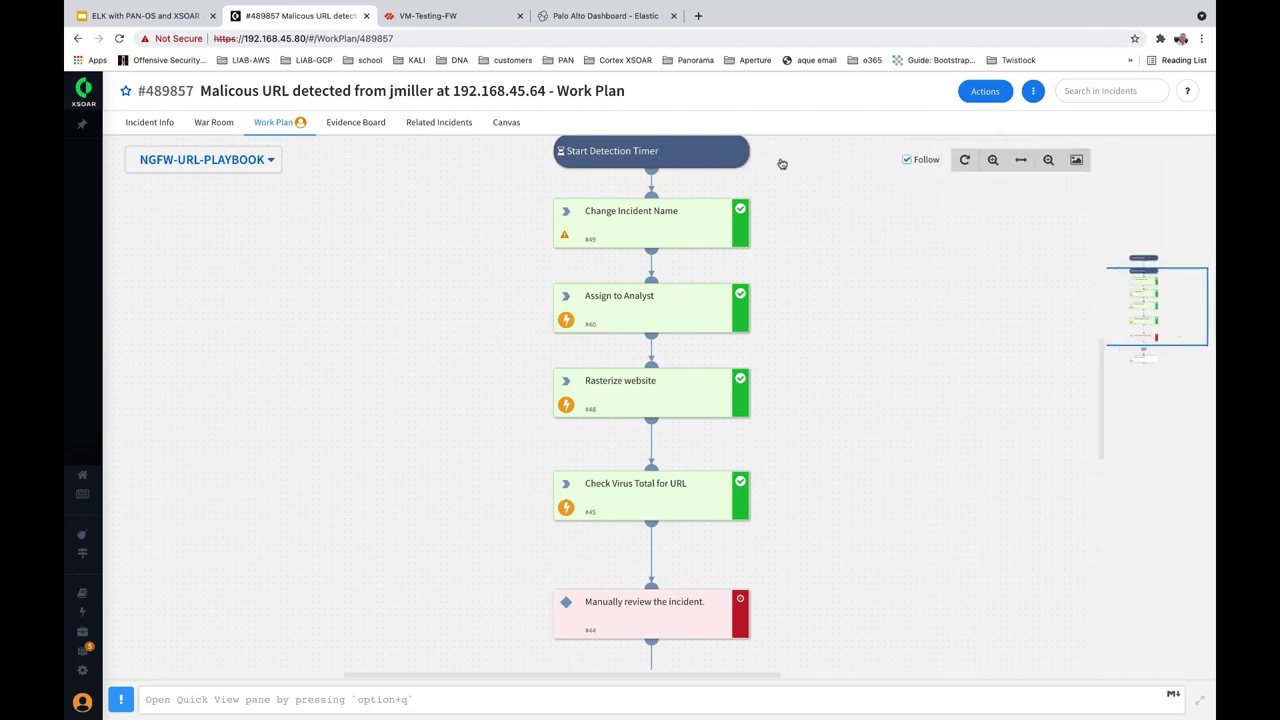
Open the incident's War Room and examine the VirusTotal domain reputation result for test-c2.testpanw.com and the preceding playbook task entries.
{"action": "left_click", "coordinate": [214, 124]}
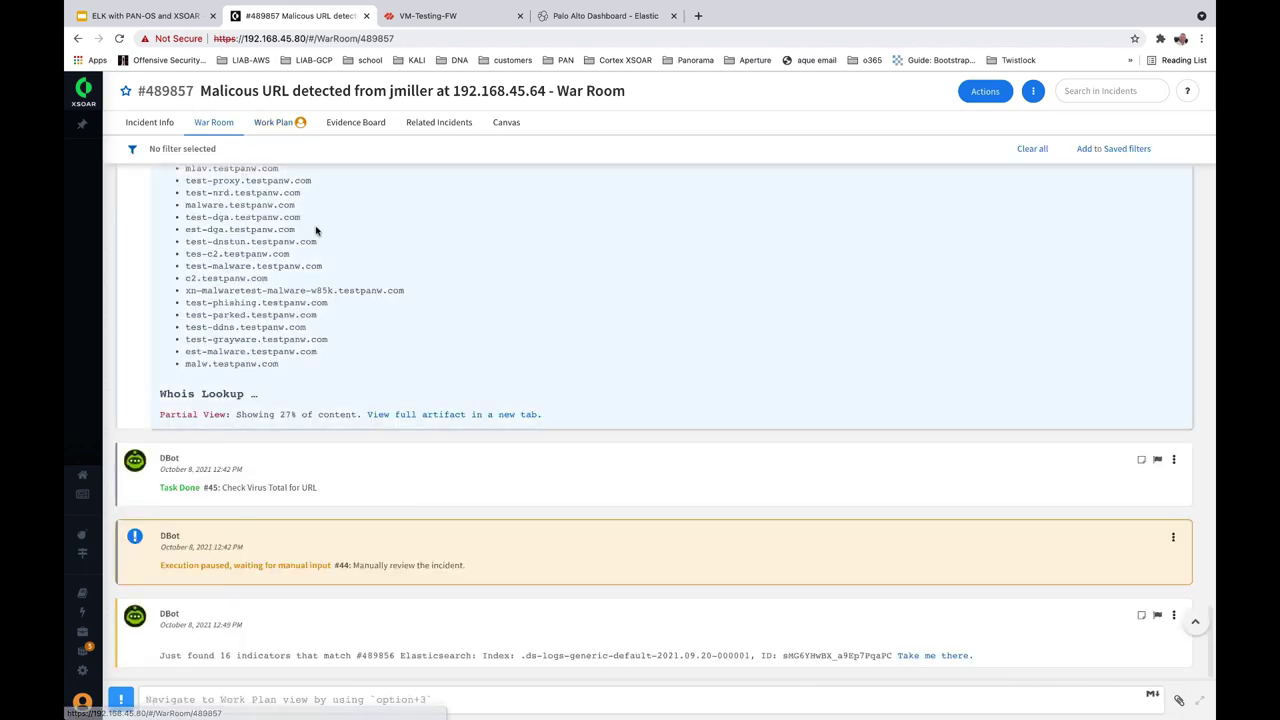
{"action": "scroll", "coordinate": [379, 255], "scroll_direction": "up", "scroll_amount": 3}
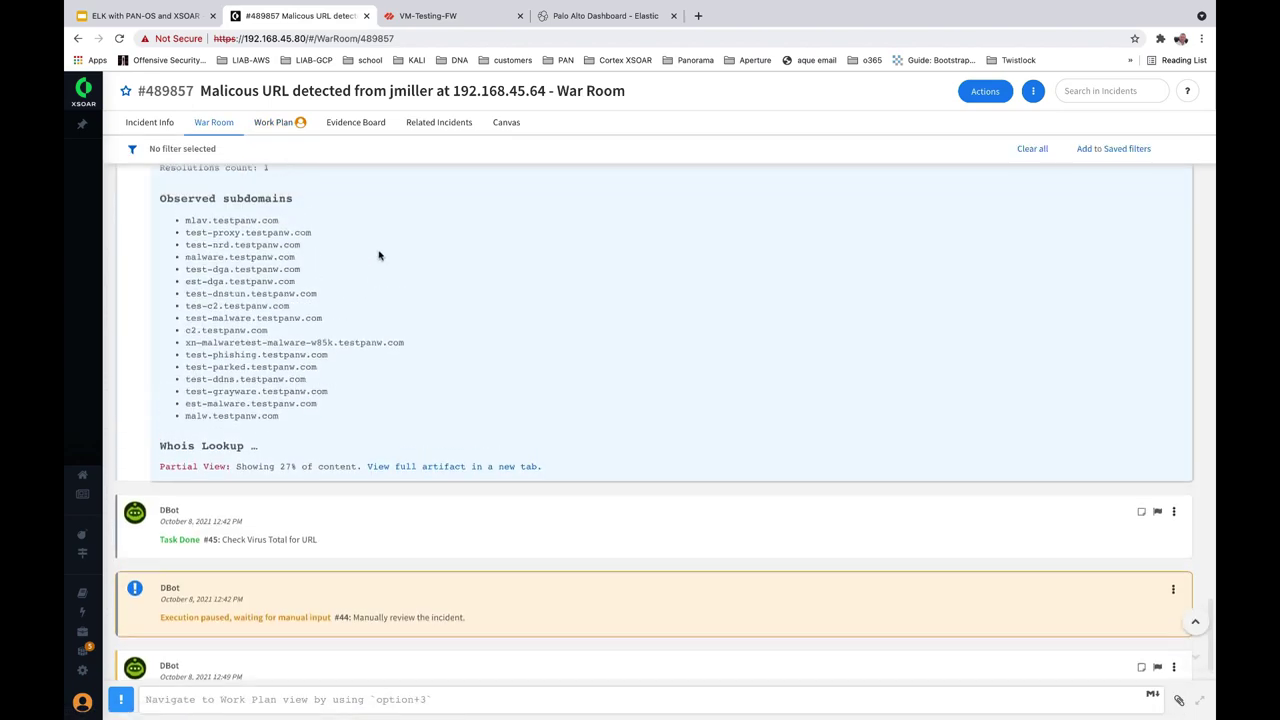
{"action": "scroll", "coordinate": [378, 255], "scroll_direction": "up", "scroll_amount": 3}
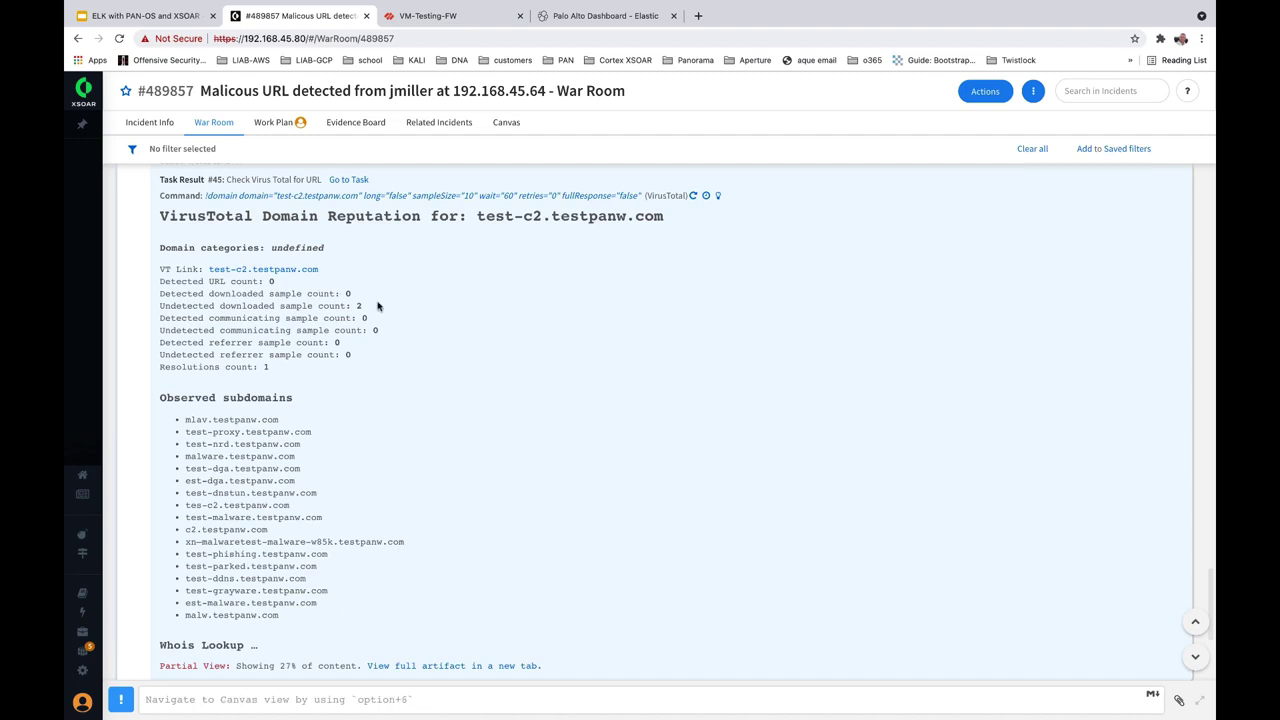
{"action": "scroll", "coordinate": [378, 306], "scroll_direction": "down", "scroll_amount": 1}
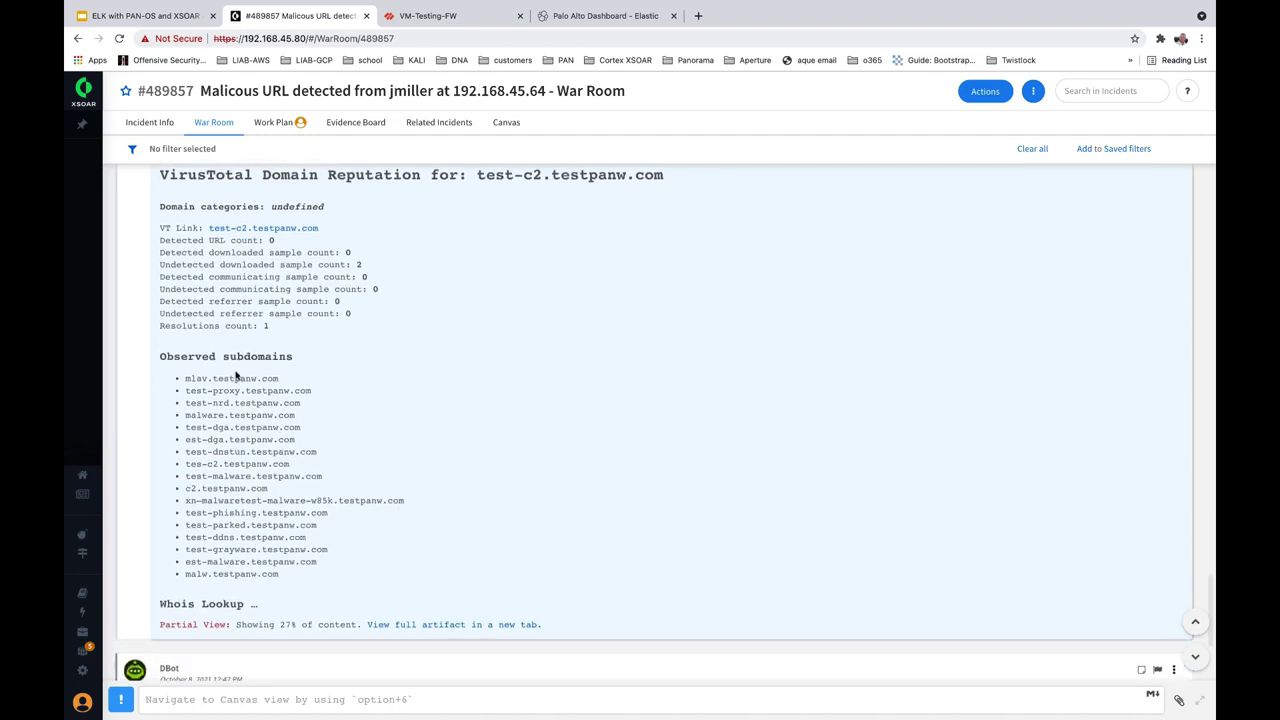
{"action": "scroll", "coordinate": [213, 376], "scroll_direction": "up", "scroll_amount": 1}
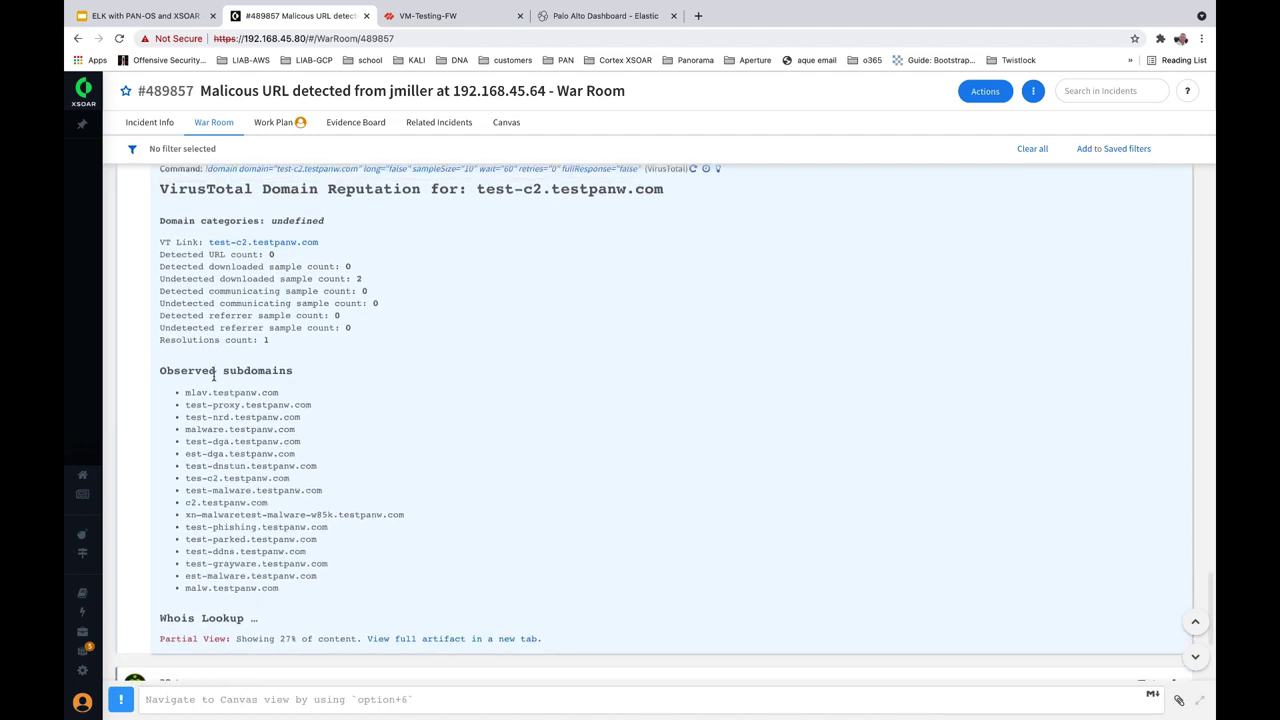
{"action": "scroll", "coordinate": [333, 340], "scroll_direction": "up", "scroll_amount": 1}
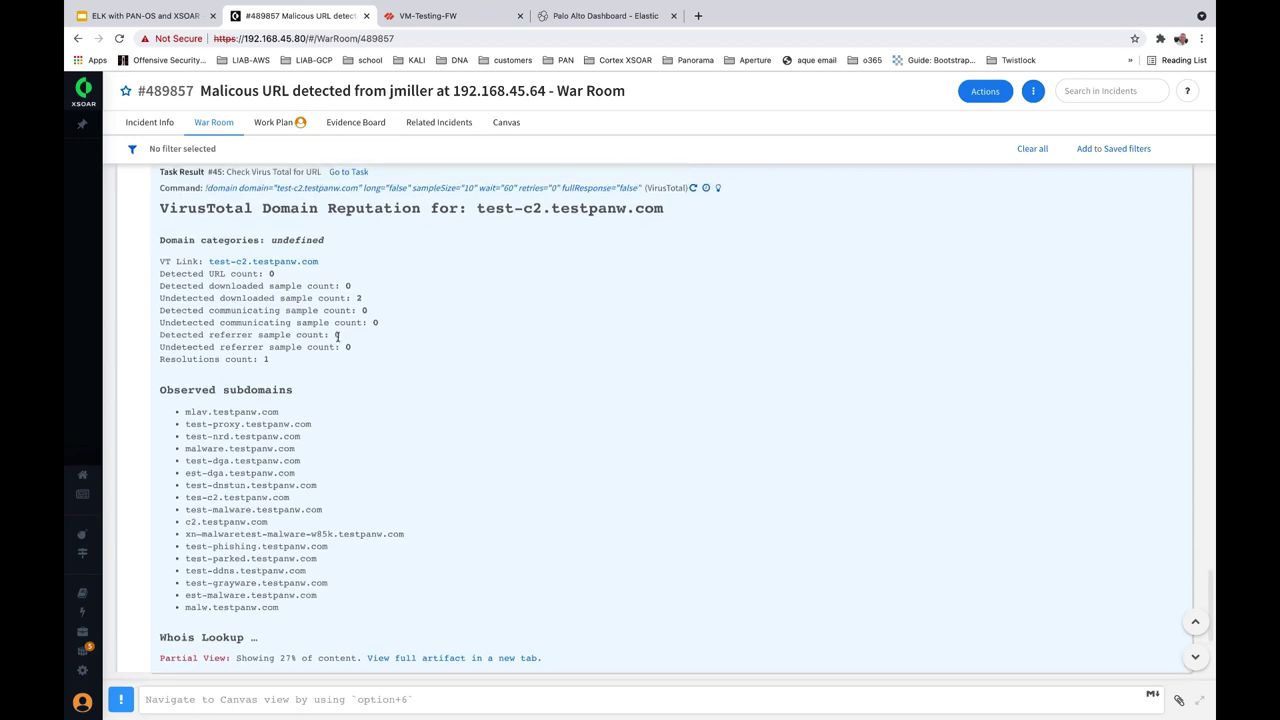
{"action": "scroll", "coordinate": [337, 336], "scroll_direction": "up", "scroll_amount": 1}
{"action": "scroll", "coordinate": [337, 336], "scroll_direction": "up", "scroll_amount": 5}
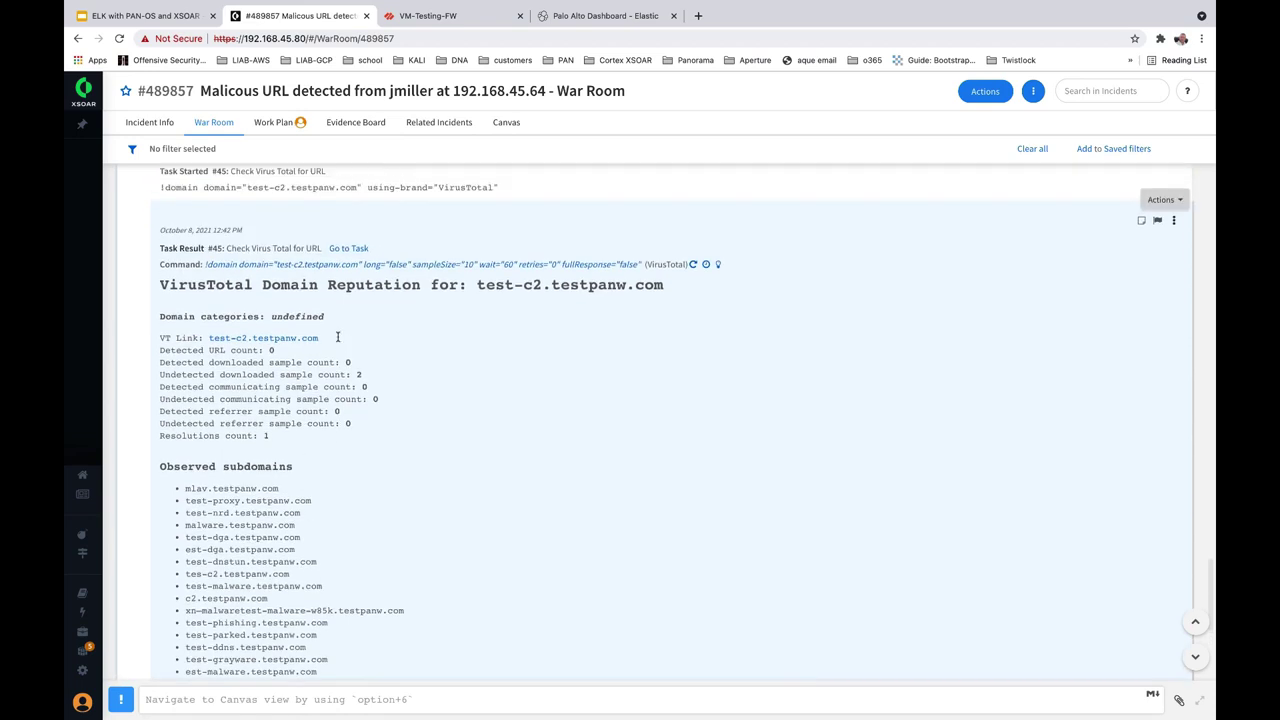
{"action": "scroll", "coordinate": [337, 341], "scroll_direction": "up", "scroll_amount": 10}
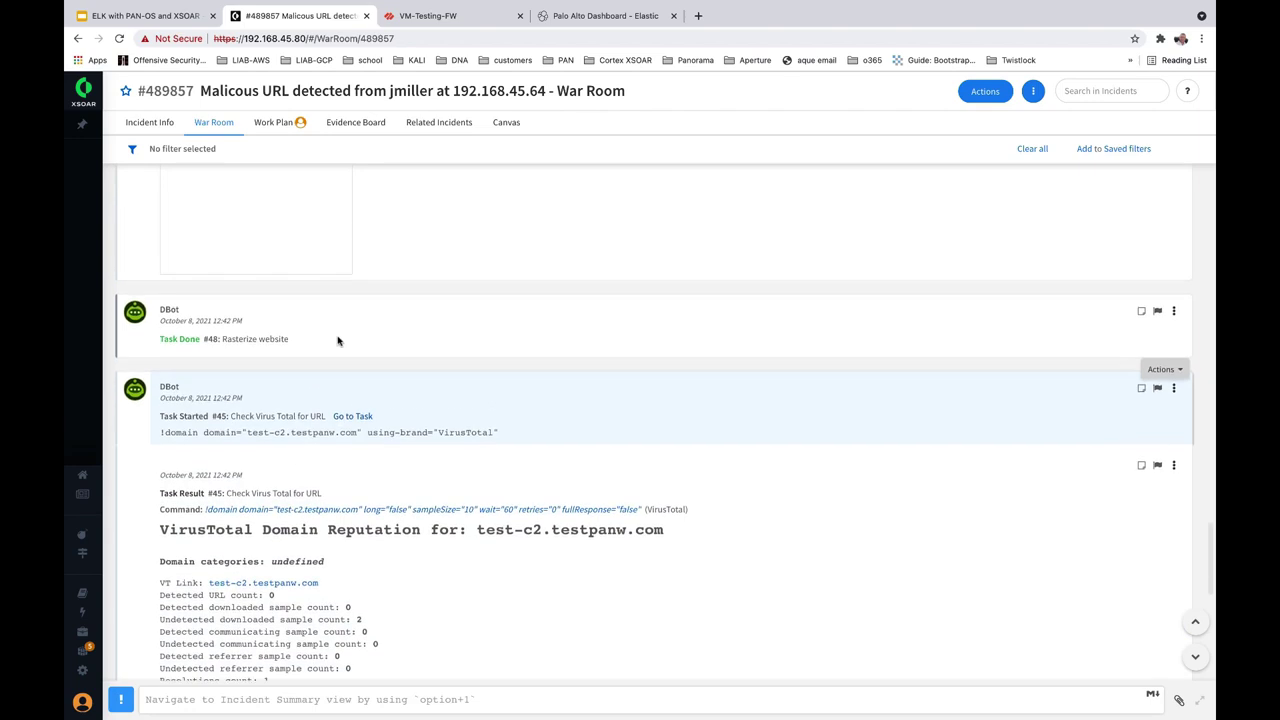